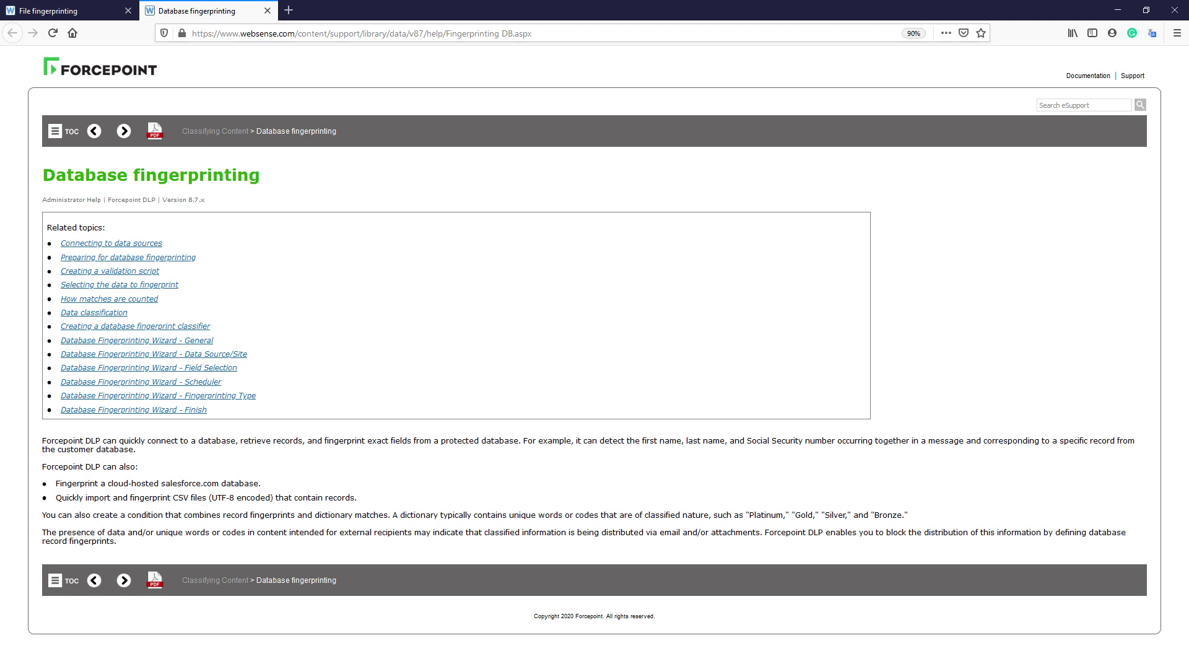
Search the help for 'fingerprint' and return to the Security Manager dashboard
key(ctrl+shift+t)
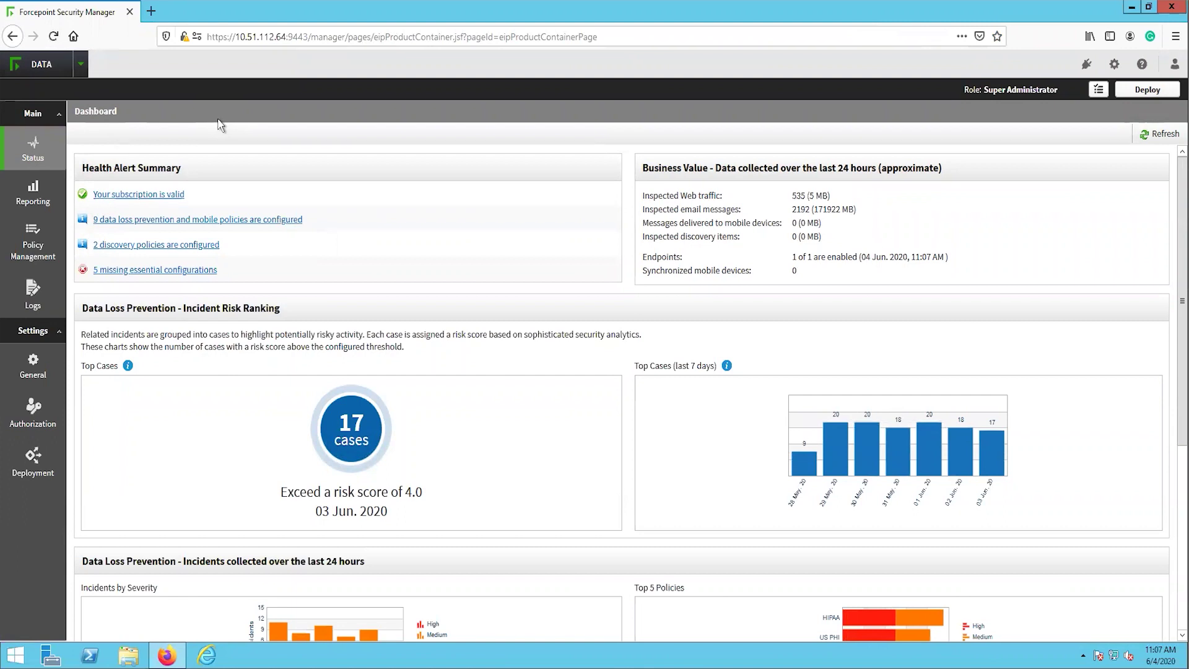
Open Policy Management's Database Fingerprinting classifiers page and list the New fingerprint types
click(42, 236)
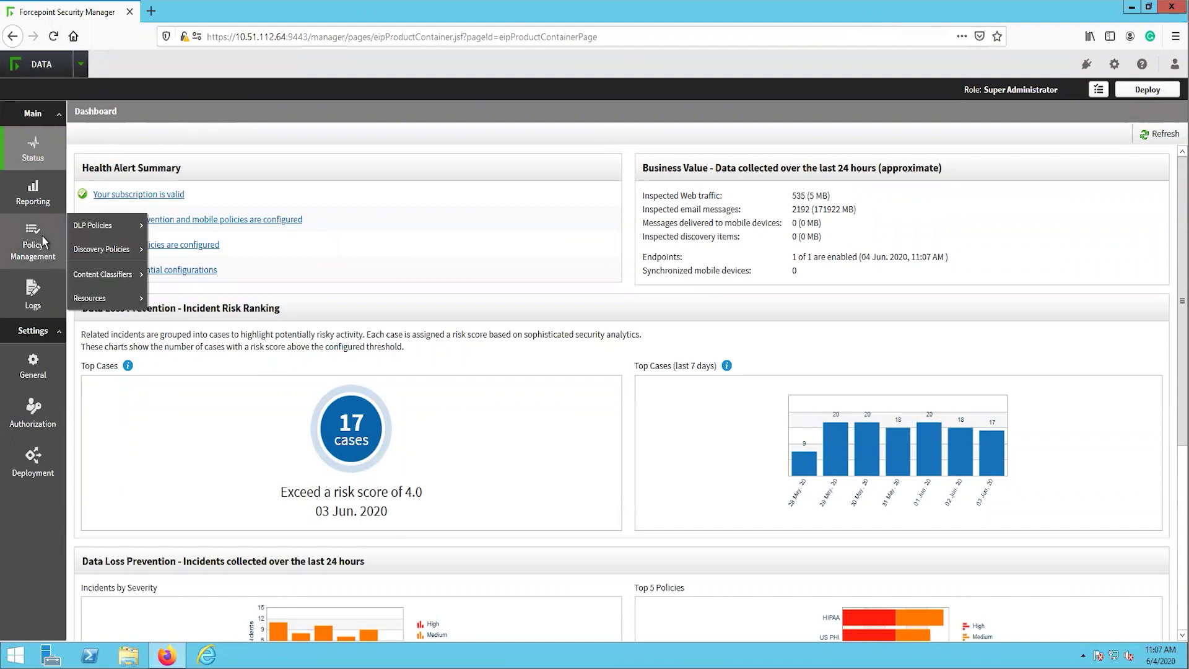
mouse_move(103, 276)
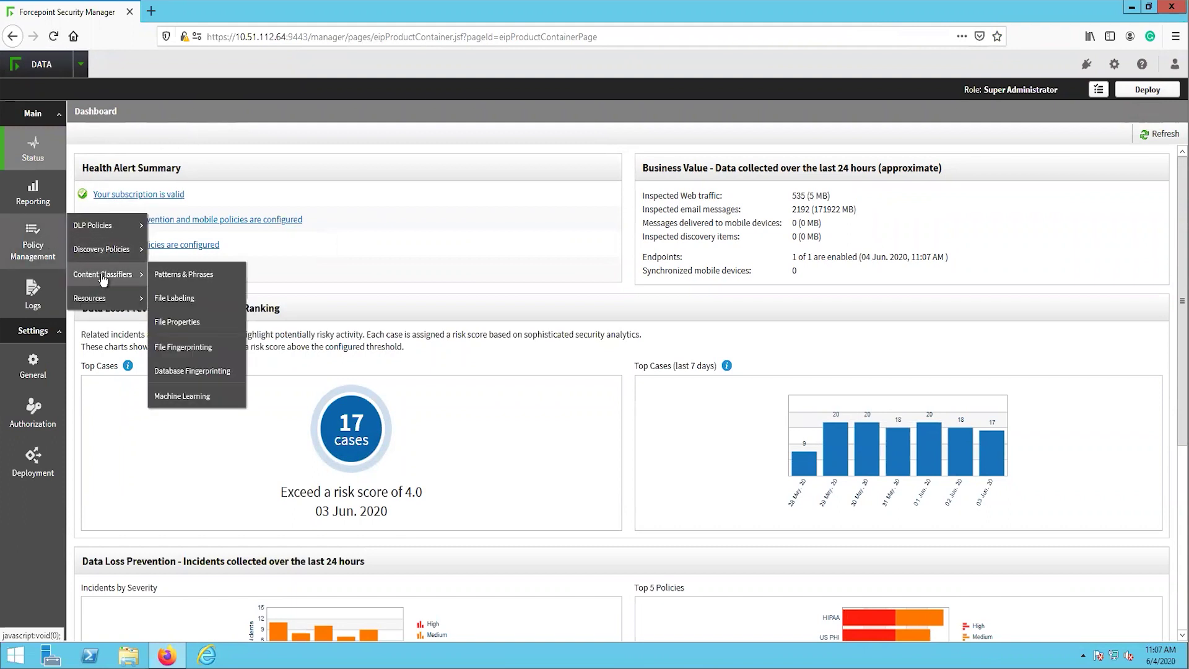
click(177, 371)
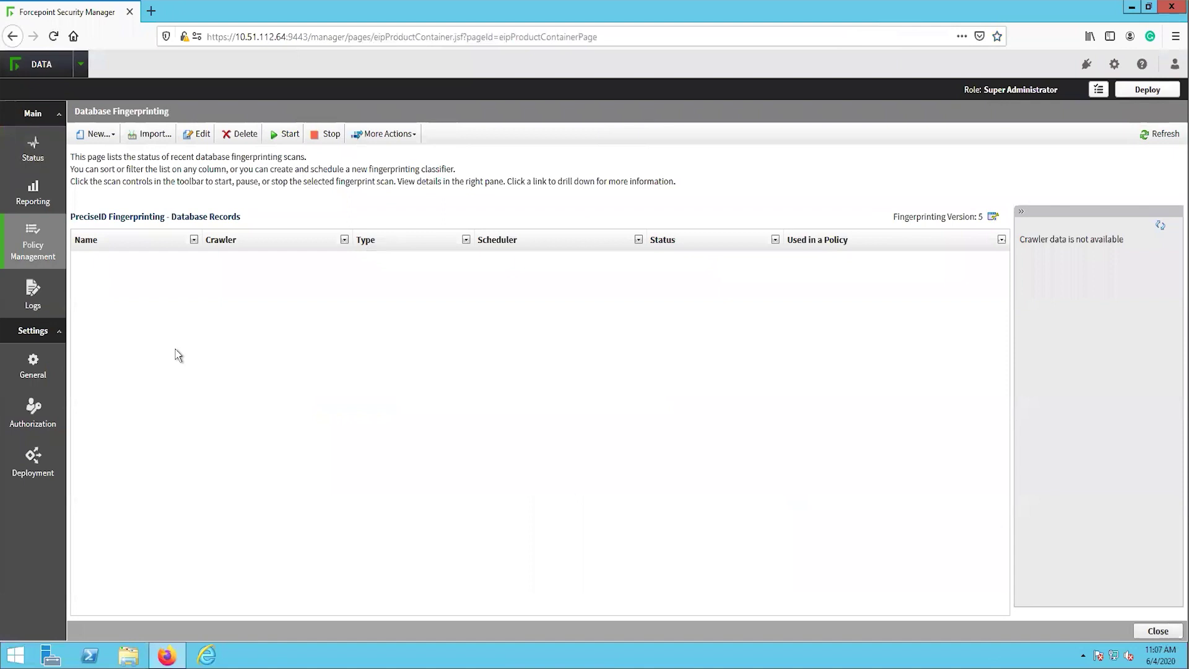
click(113, 140)
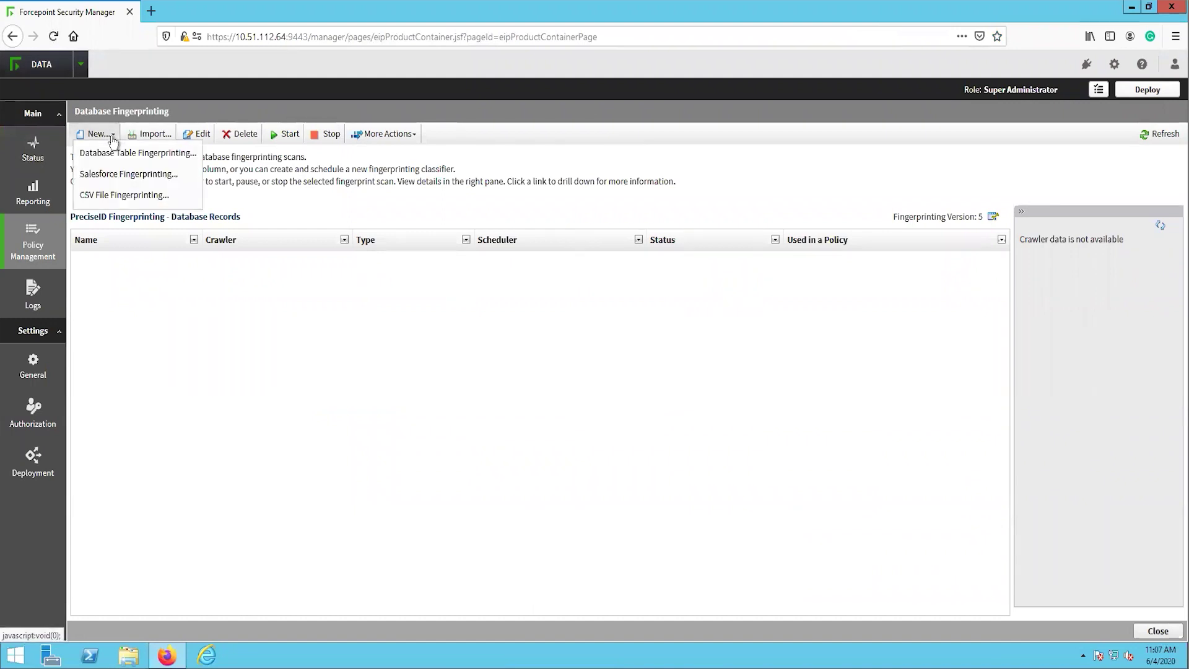
Start a CSV file fingerprint named 'Credit Cards and Socials Document'
click(117, 199)
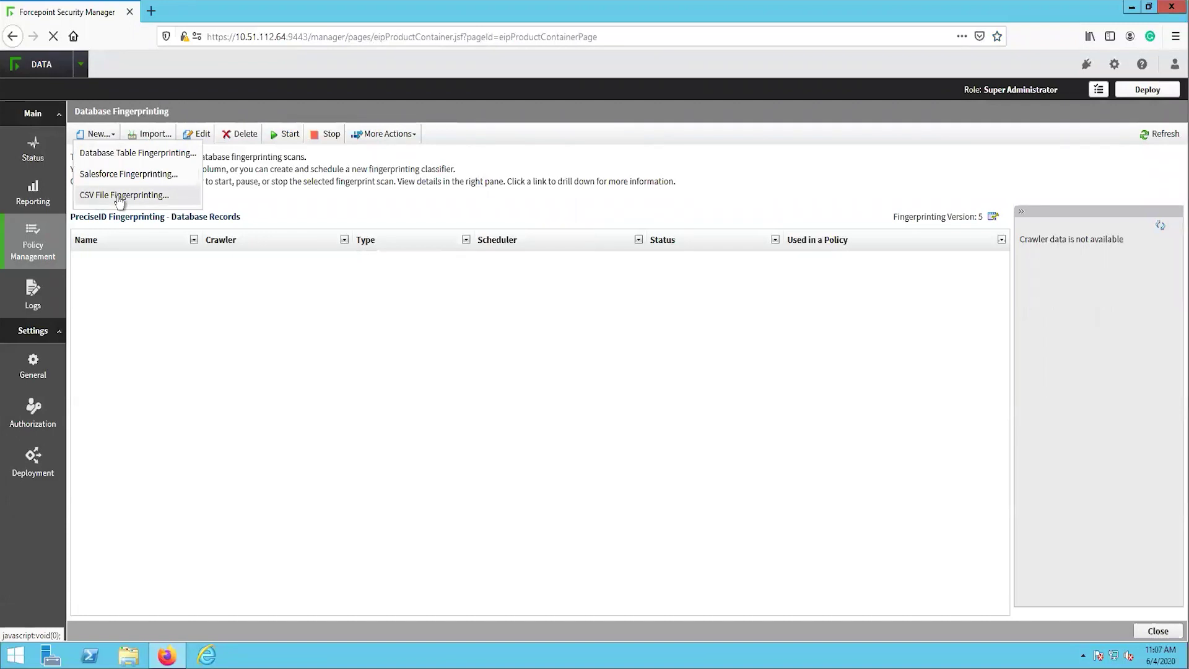
click(297, 198)
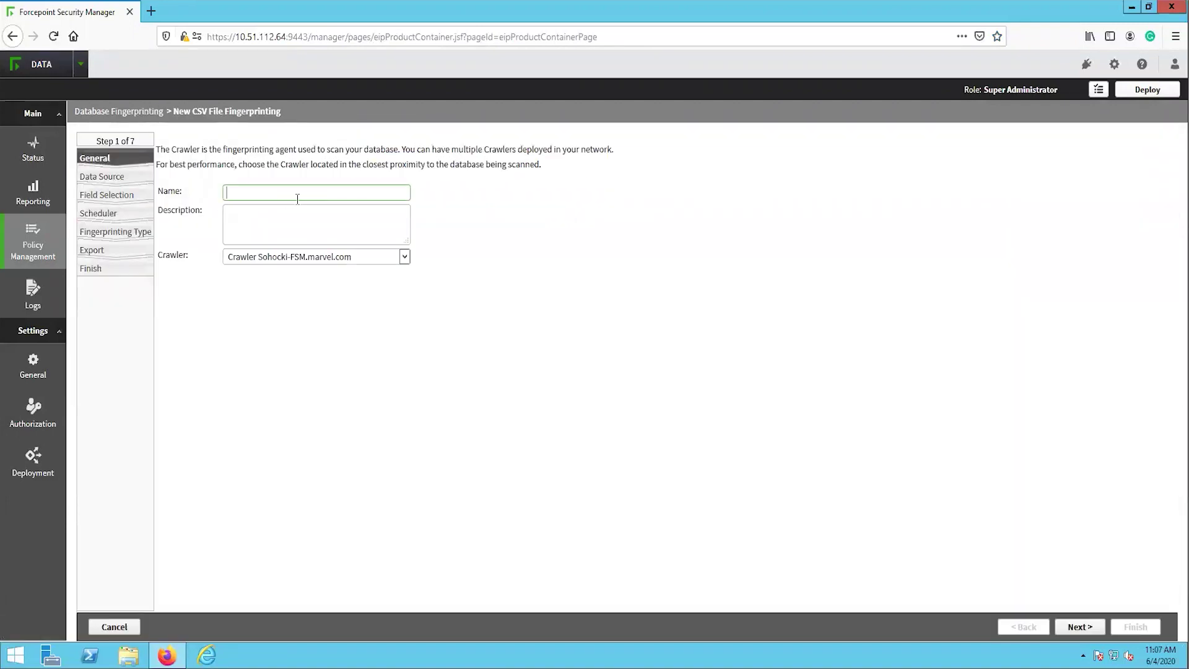
text(Credit Cards and Socials Document)
click(1077, 627)
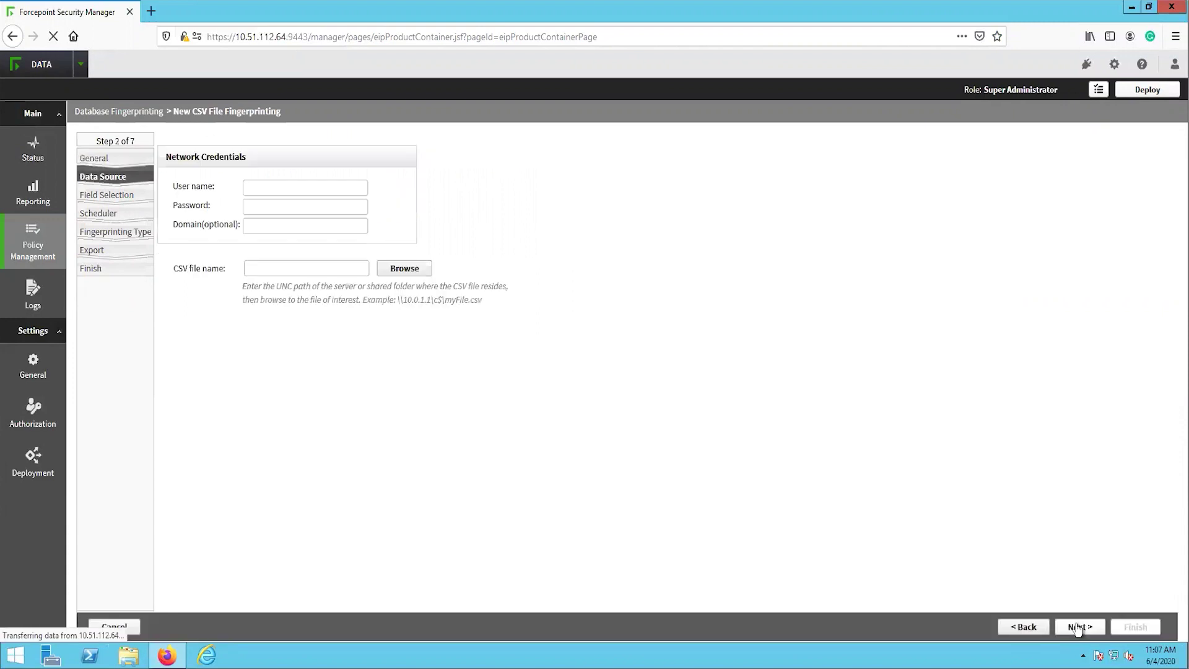
Use Administrator on domain marvel.com and source Sample DLP Customer Data.csv from \10.51.112.63
click(326, 187)
text(Administrator)
key(Tab)
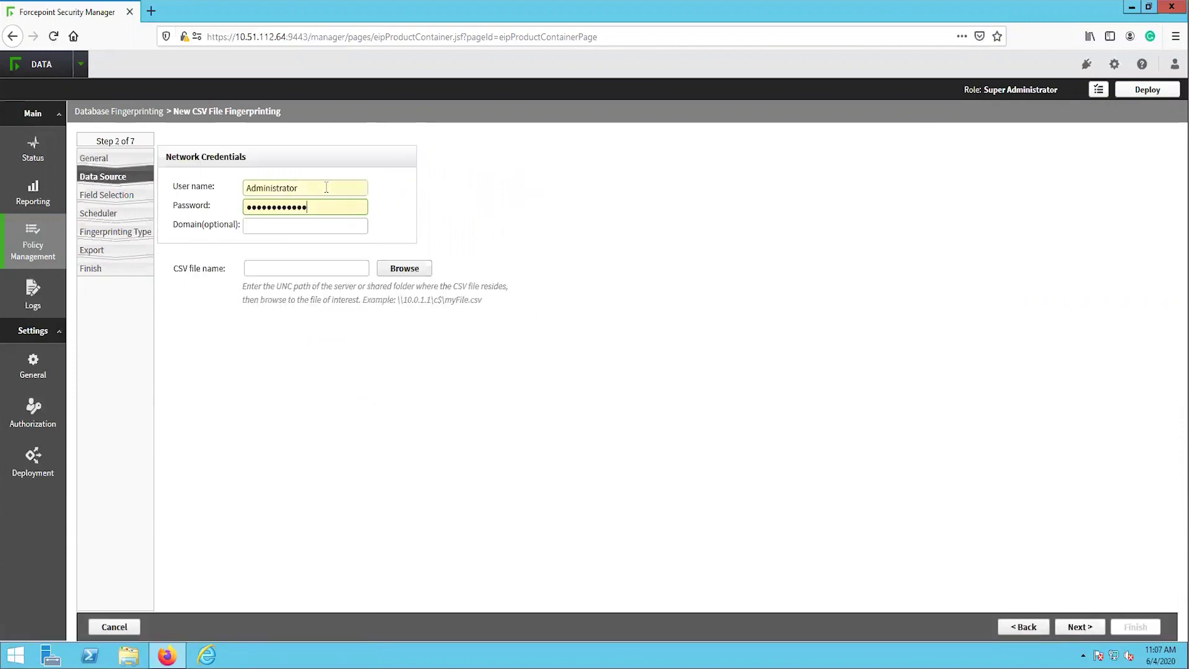
key(Tab)
text(marvel.com)
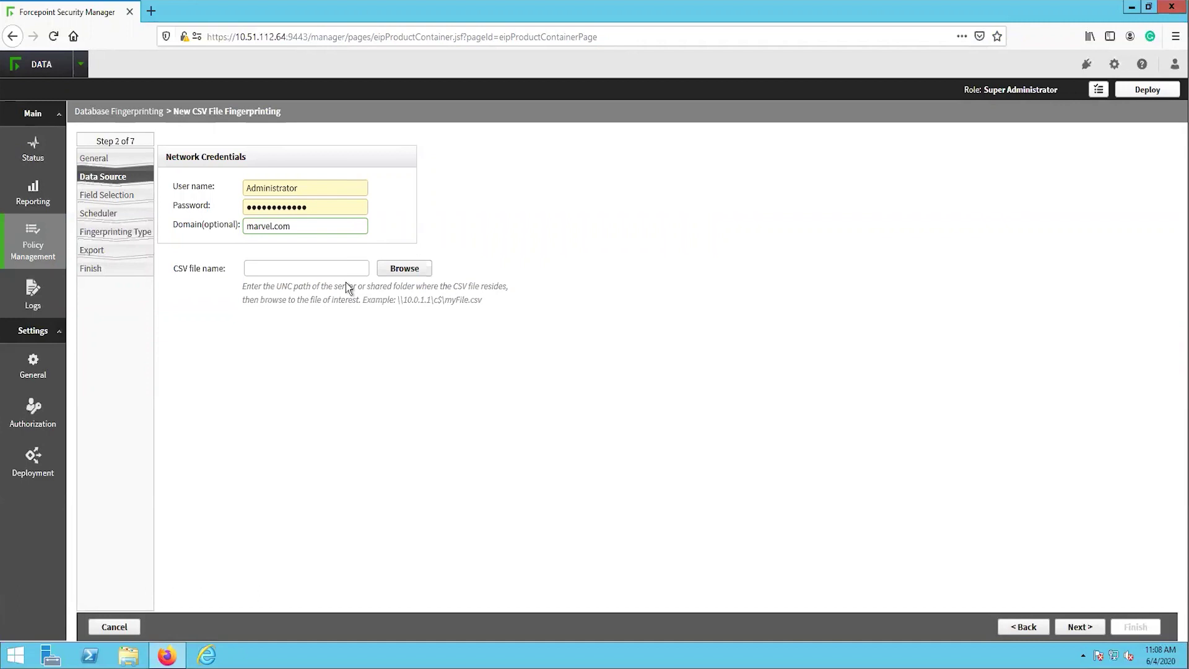
click(355, 269)
text(\10.51.112.63)
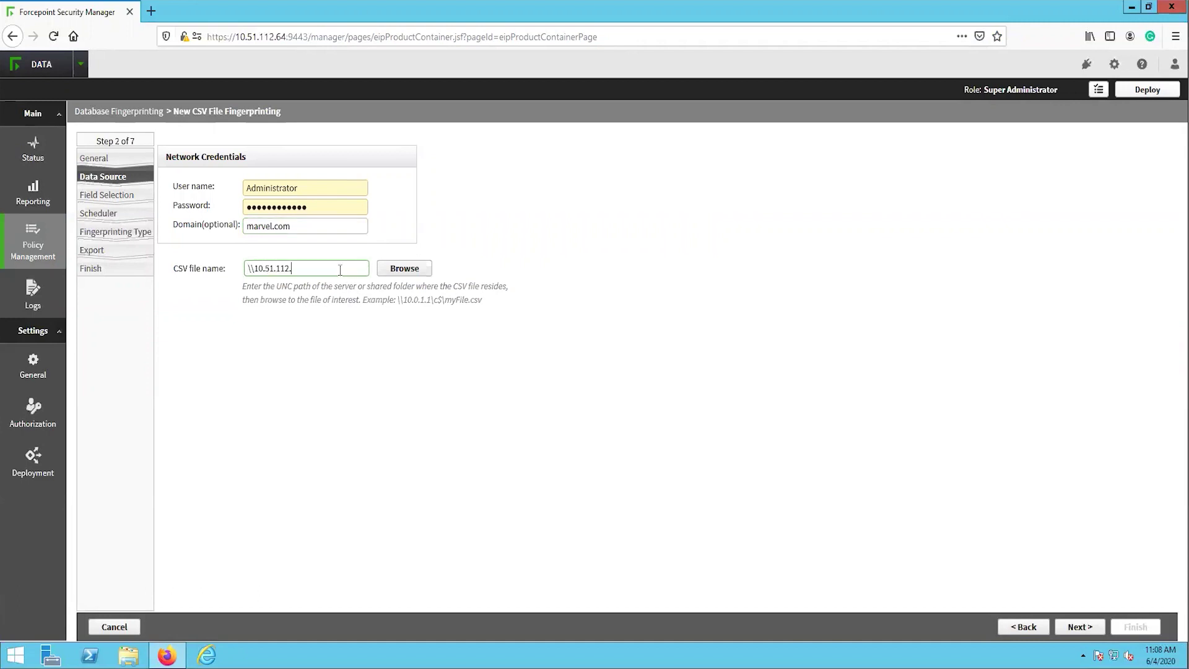
text(\c$)
text(\users\admin)
text(istrator.marvel\desktop)
click(408, 269)
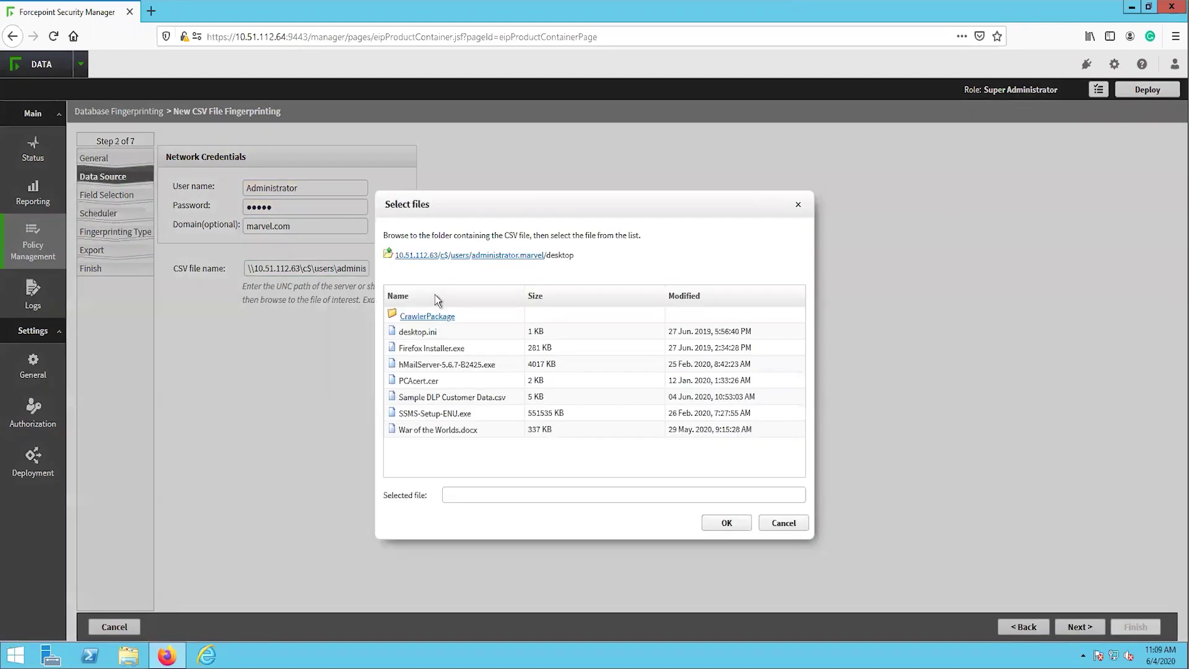
click(487, 398)
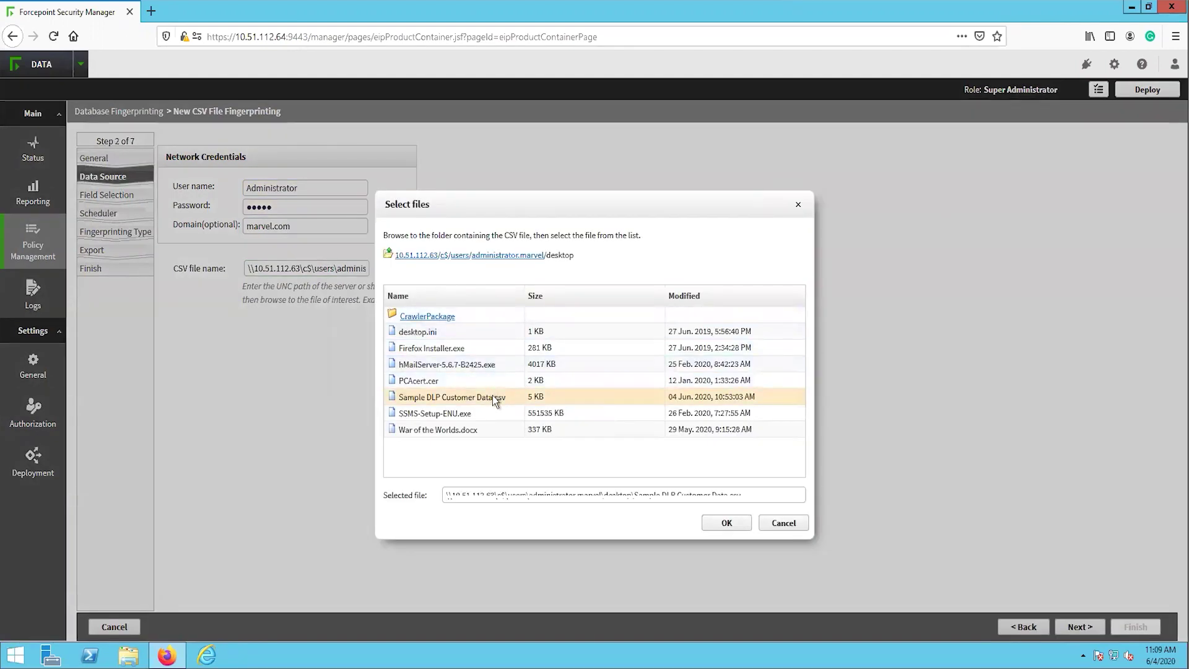
click(723, 523)
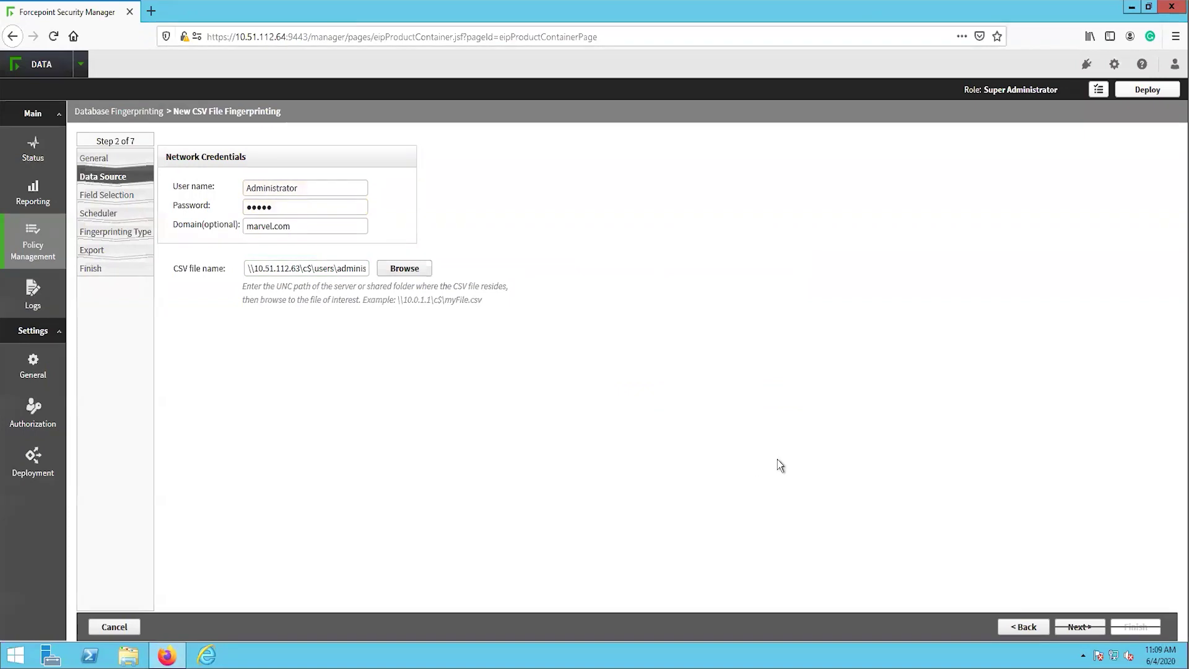
Fingerprint the SSN, last name, first name, cc_type, CCN, cc_cvc and cc_expiredate fields
click(1080, 628)
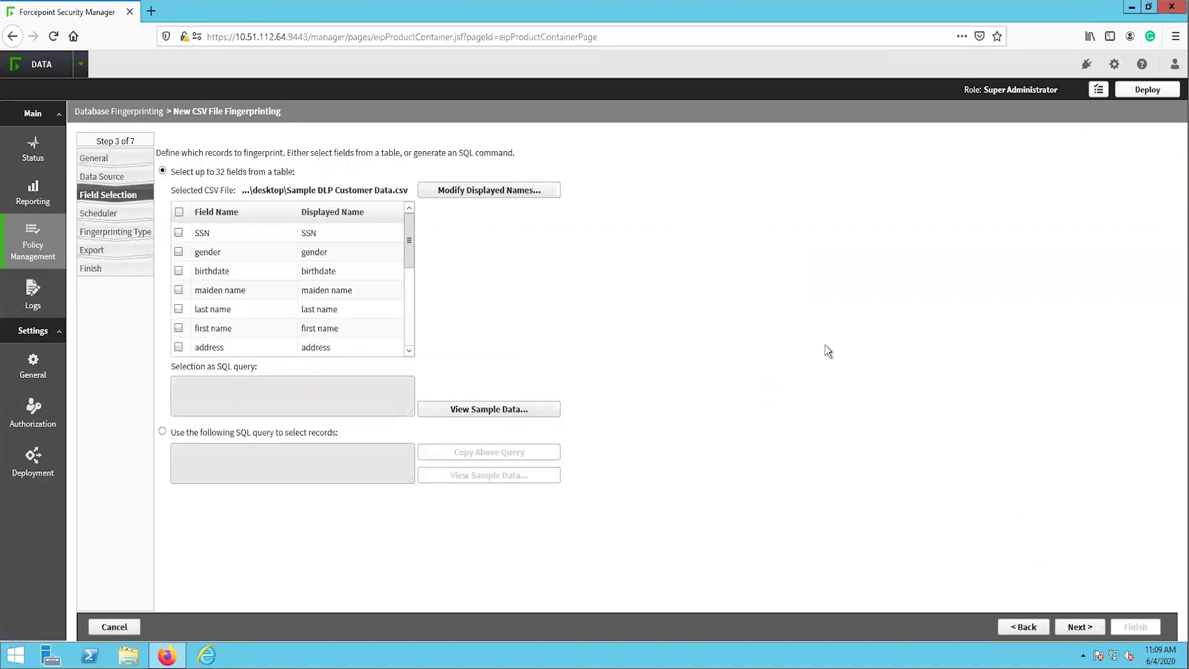
click(178, 232)
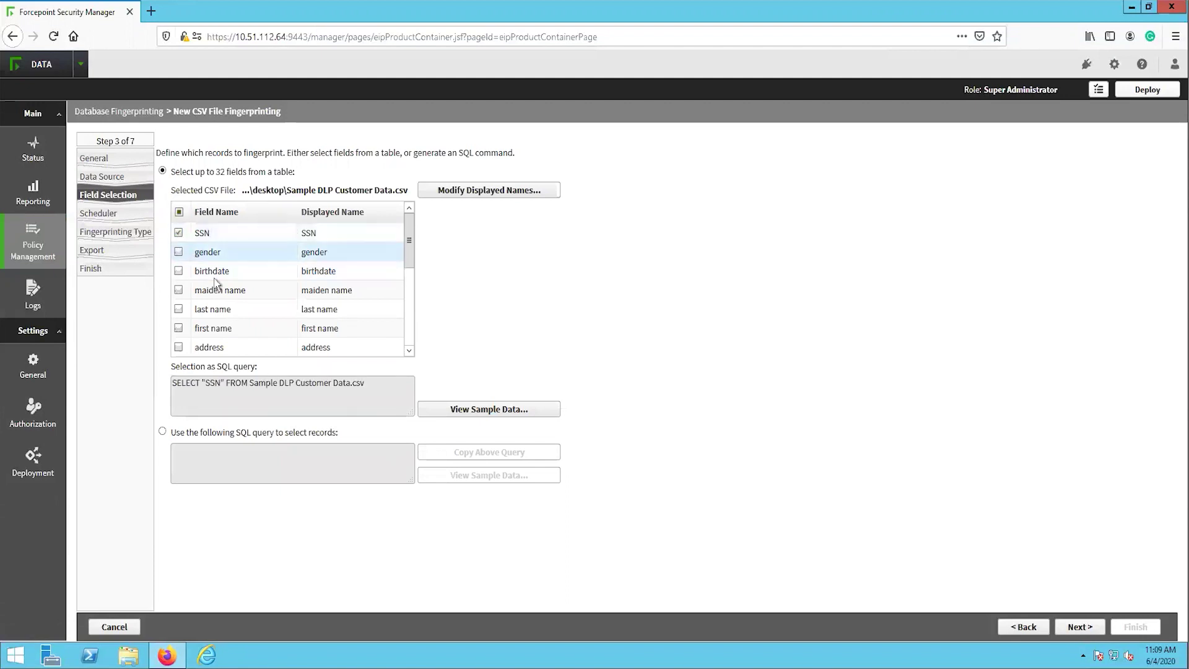
click(179, 328)
click(178, 309)
scroll(411, 284, down, 3)
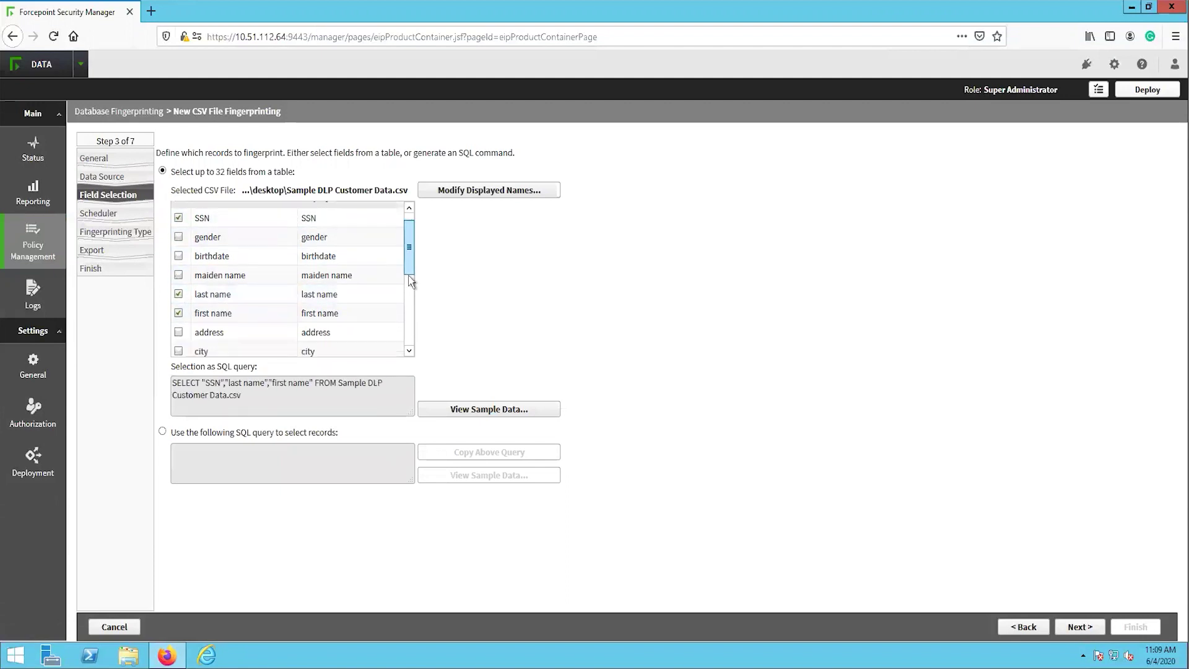
scroll(410, 297, down, 5)
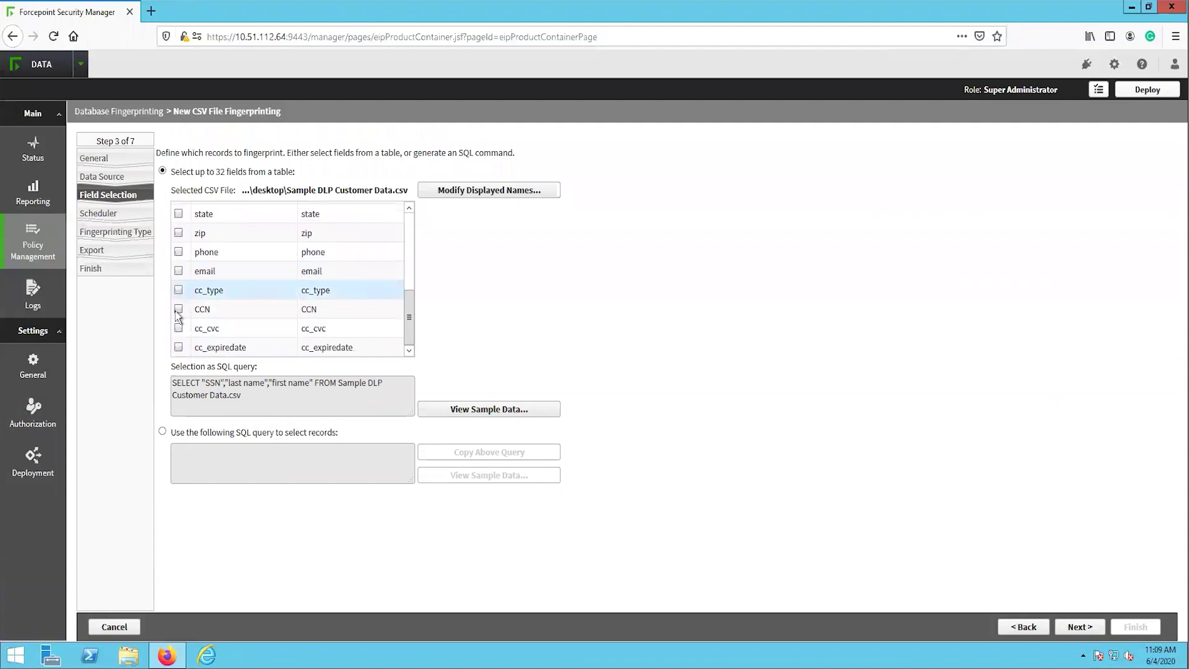
click(178, 309)
click(178, 290)
click(178, 328)
click(178, 346)
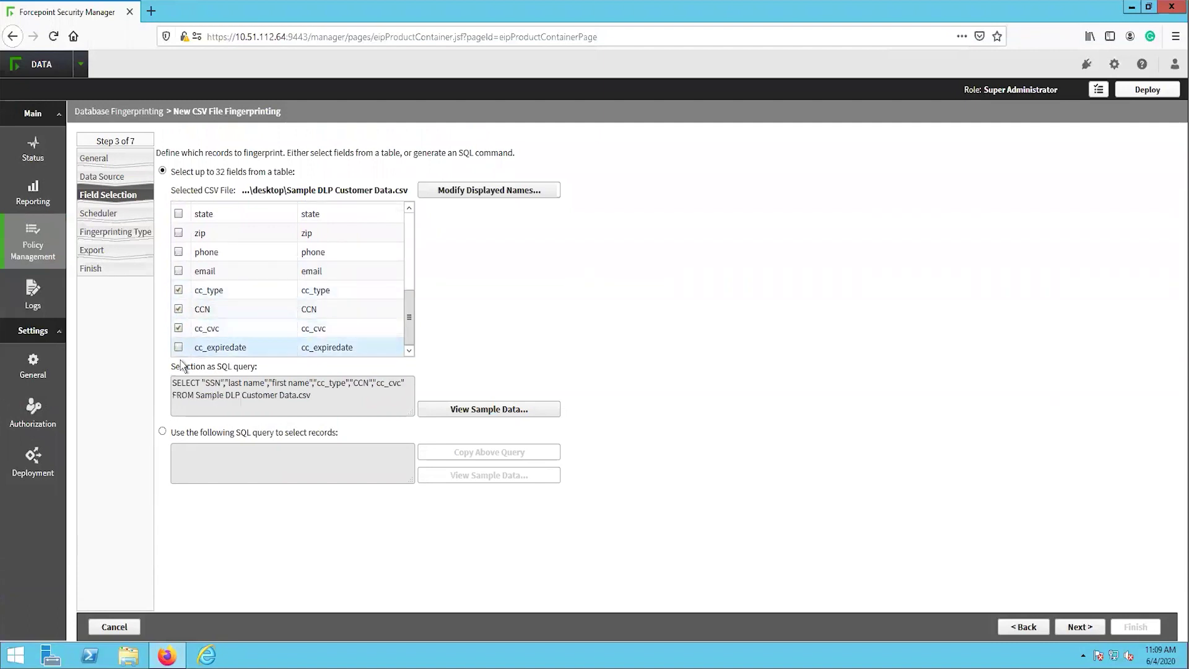
Schedule the fingerprint scan to run daily
click(1087, 627)
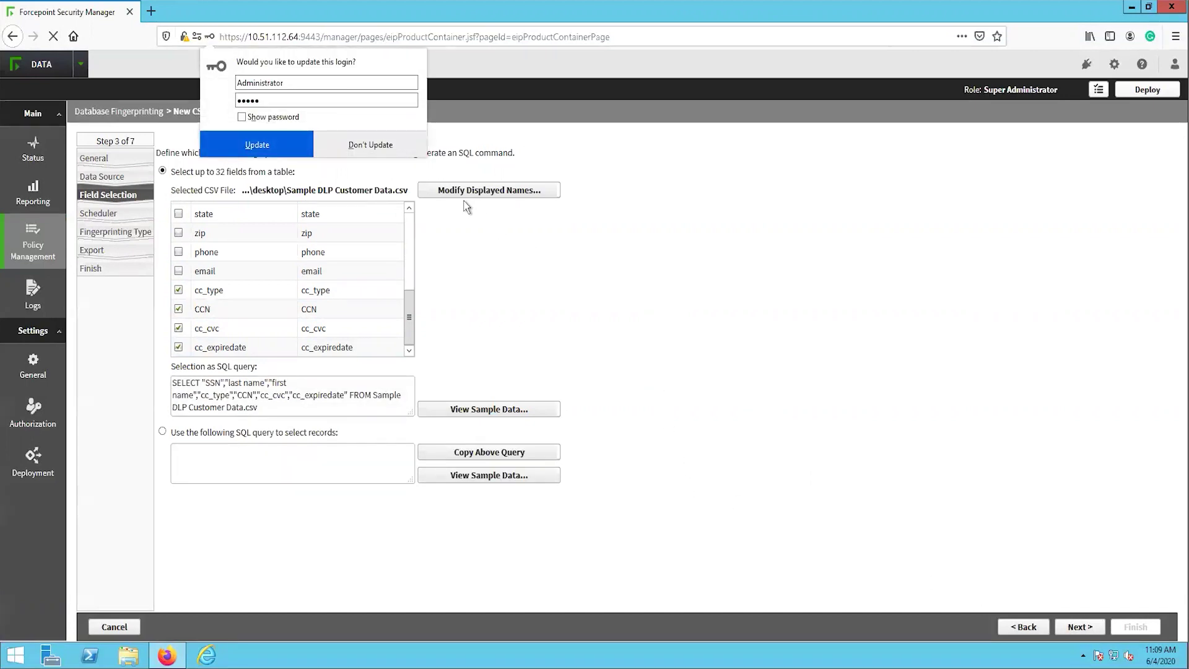
click(360, 145)
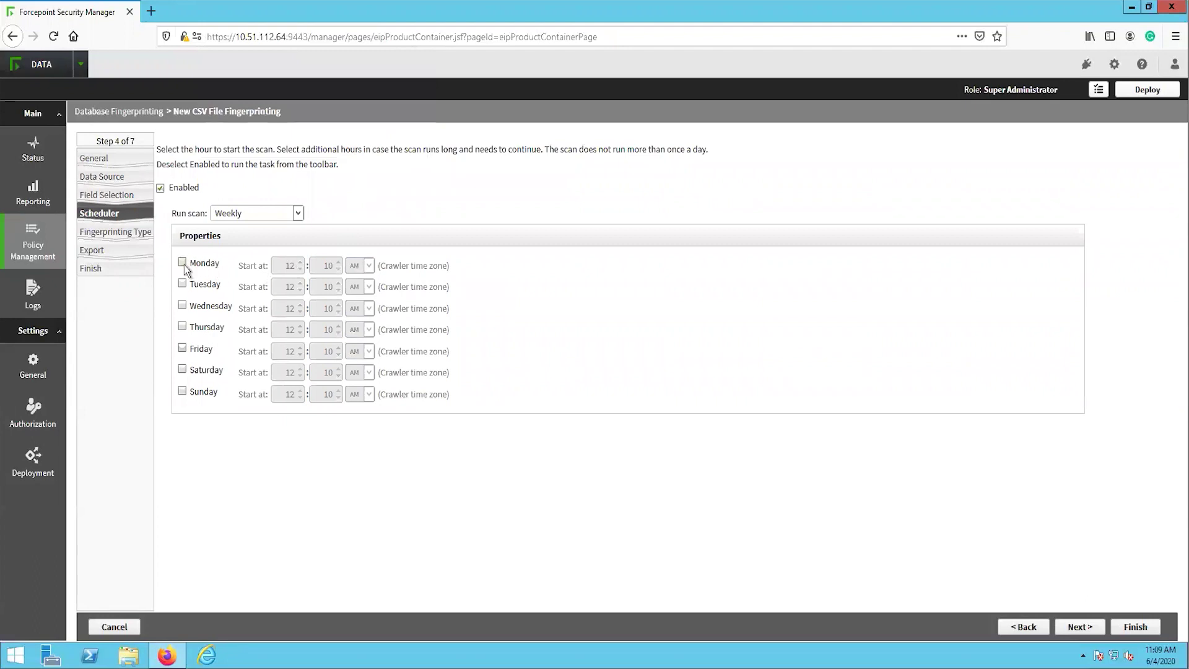
click(242, 214)
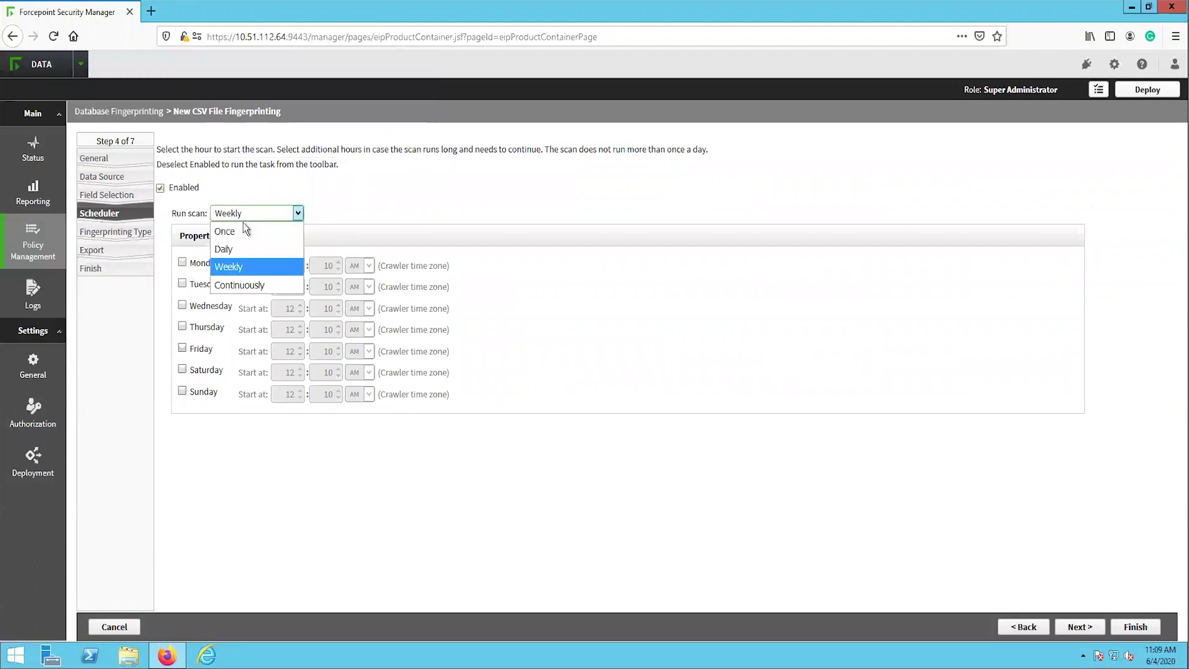
click(236, 250)
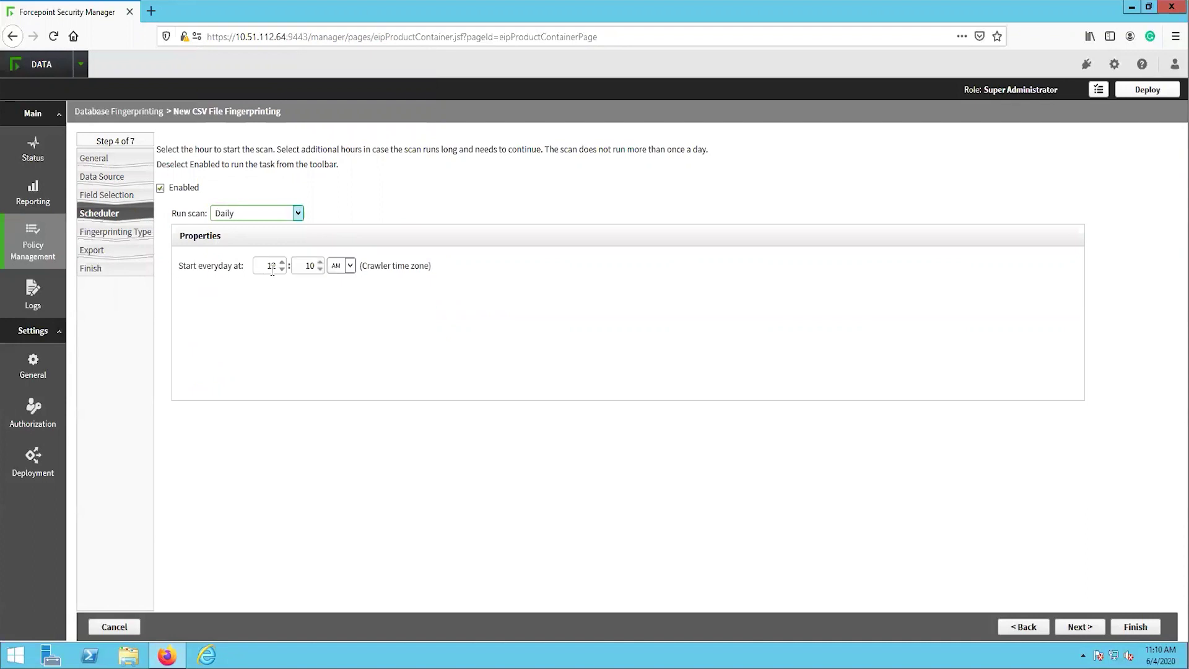
Switch to differential fingerprinting, comparing scans by SSN
click(1080, 627)
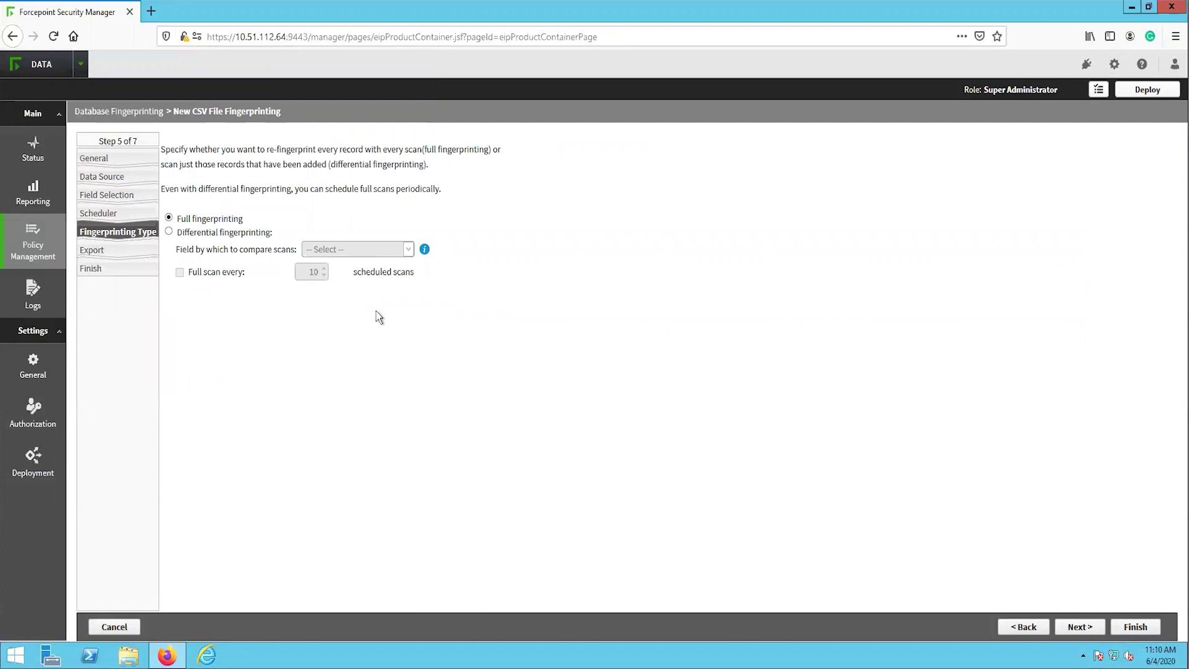
click(213, 236)
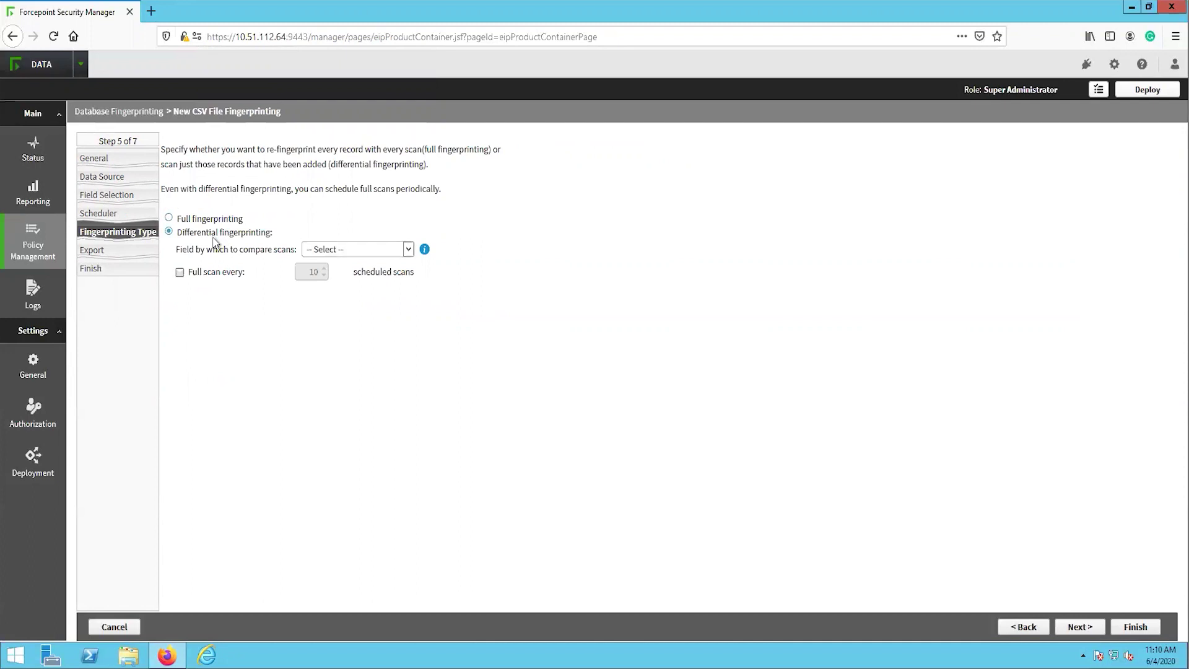
click(343, 251)
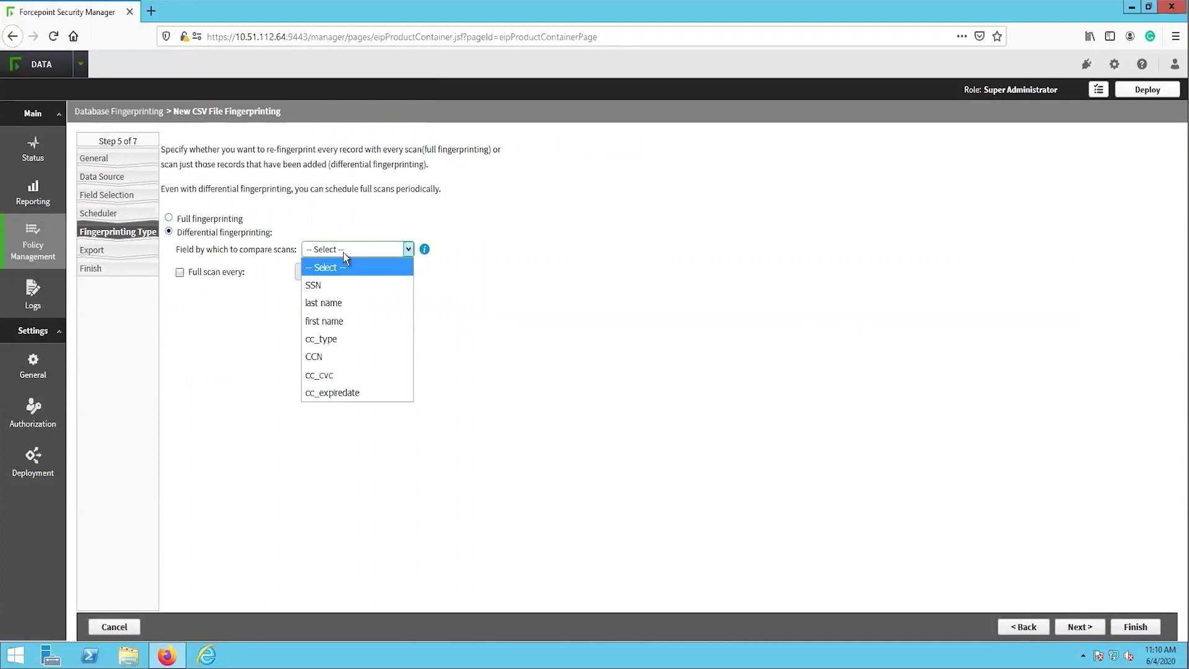
click(338, 286)
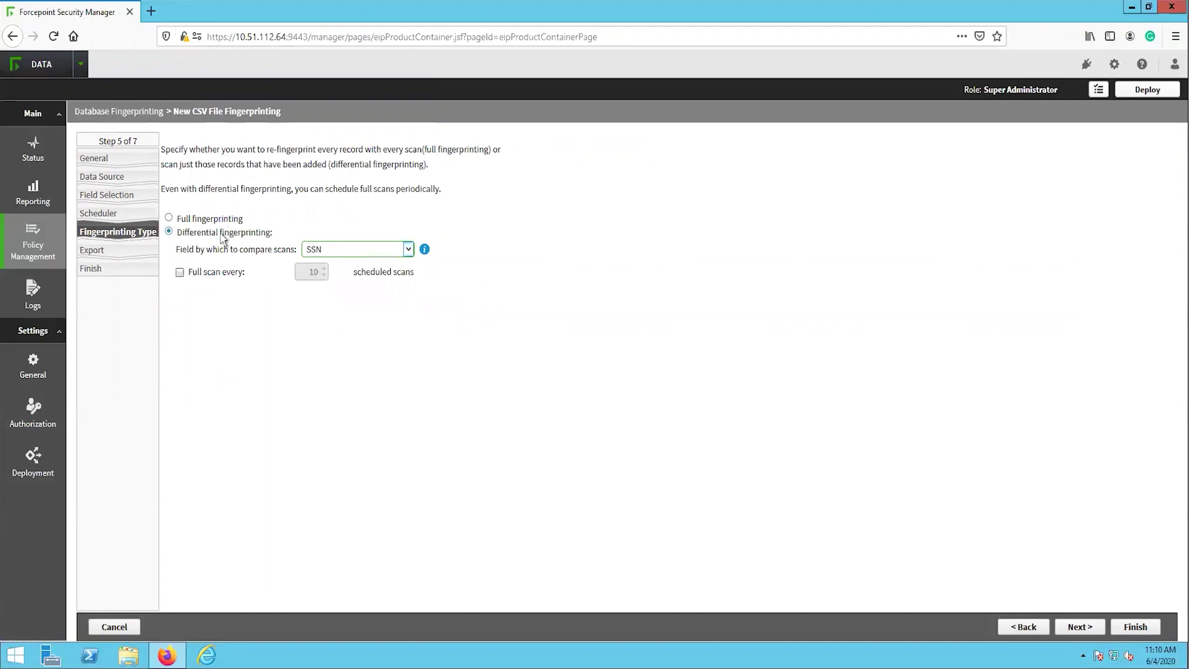
Enable a full scan every 5 scheduled scans
click(180, 272)
double_click(323, 275)
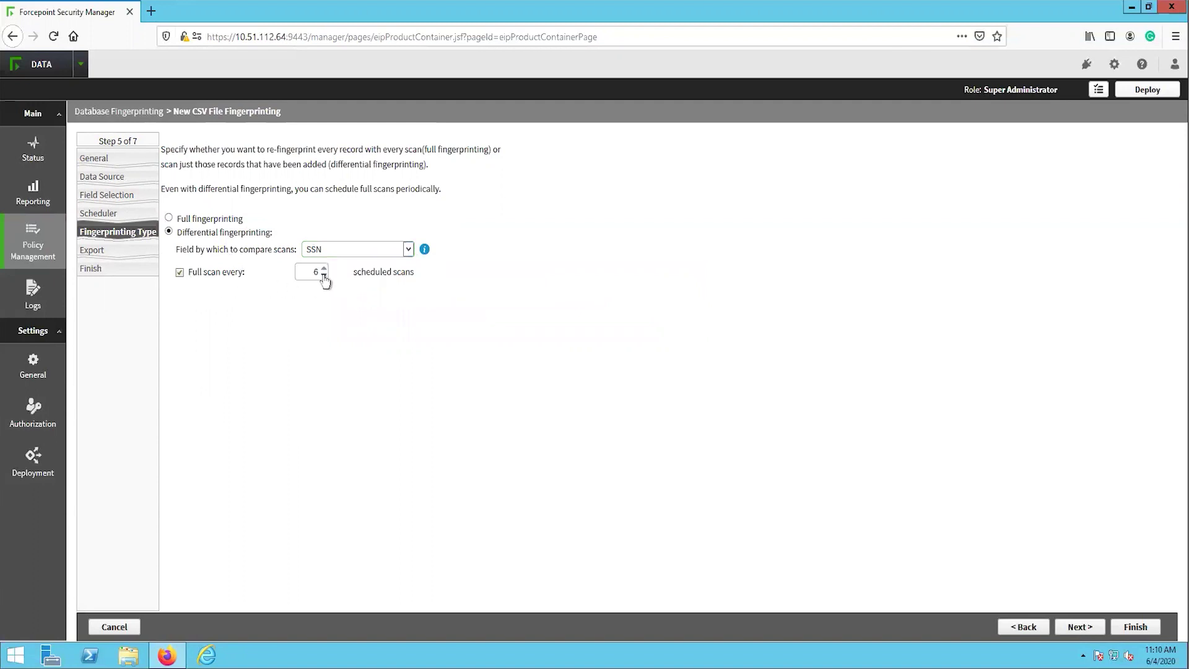
click(324, 275)
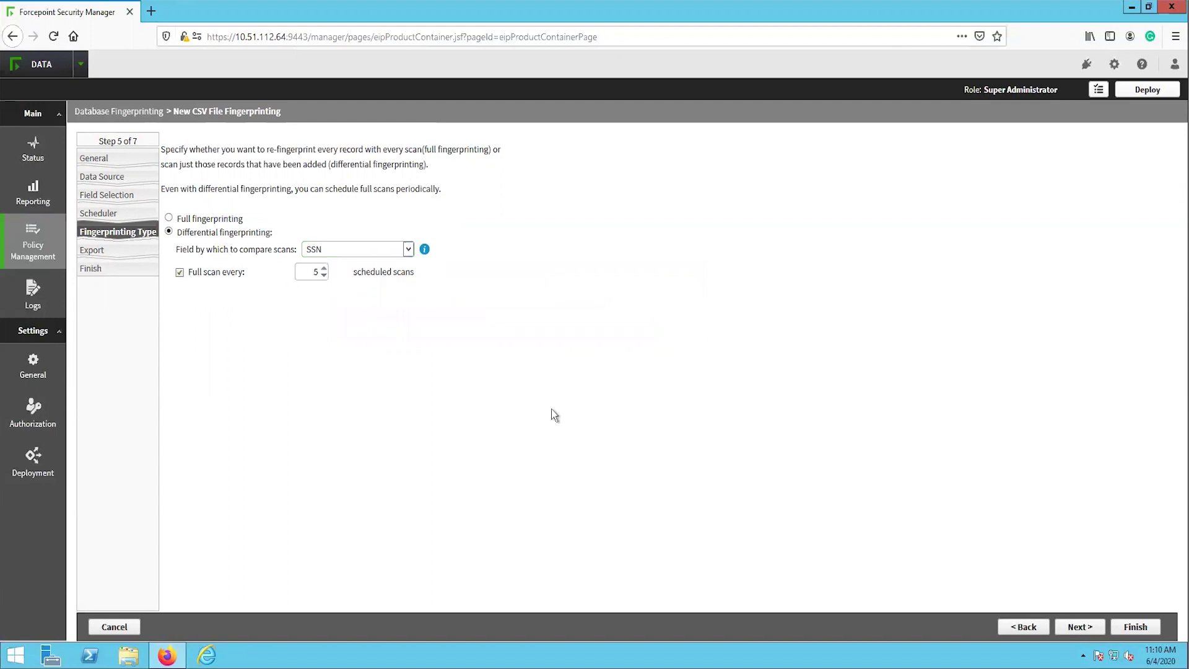
click(1080, 627)
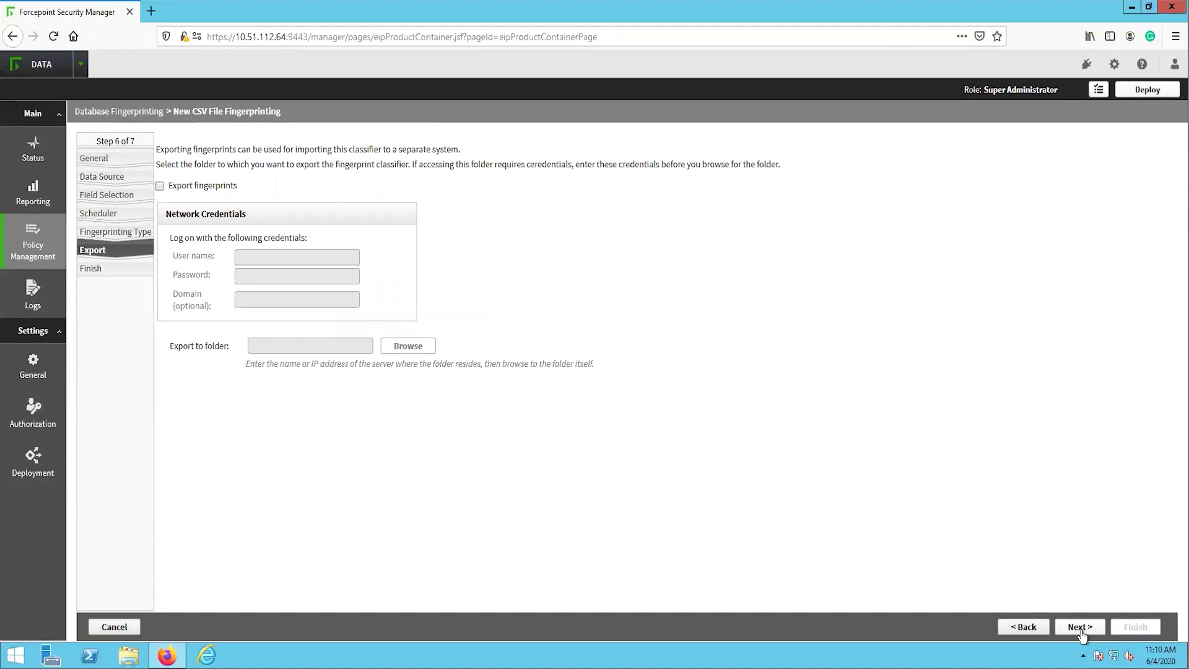
Skip export and finish the Credit Cards and Socials Document classifier without adding it to a rule
click(1081, 628)
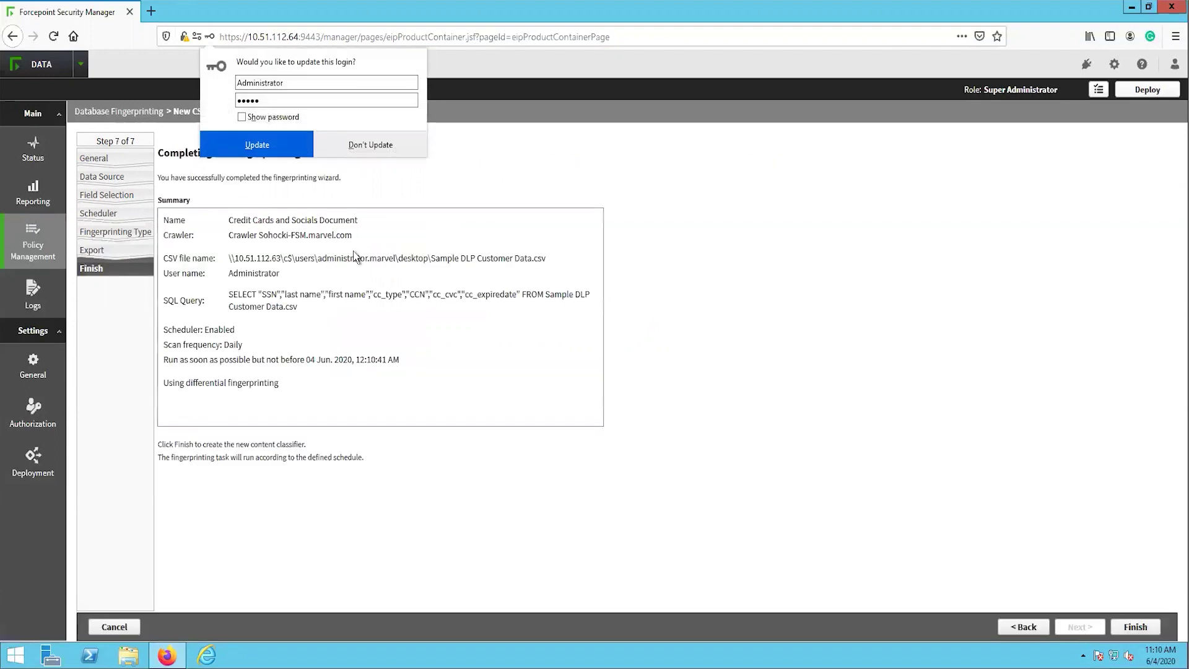
click(376, 145)
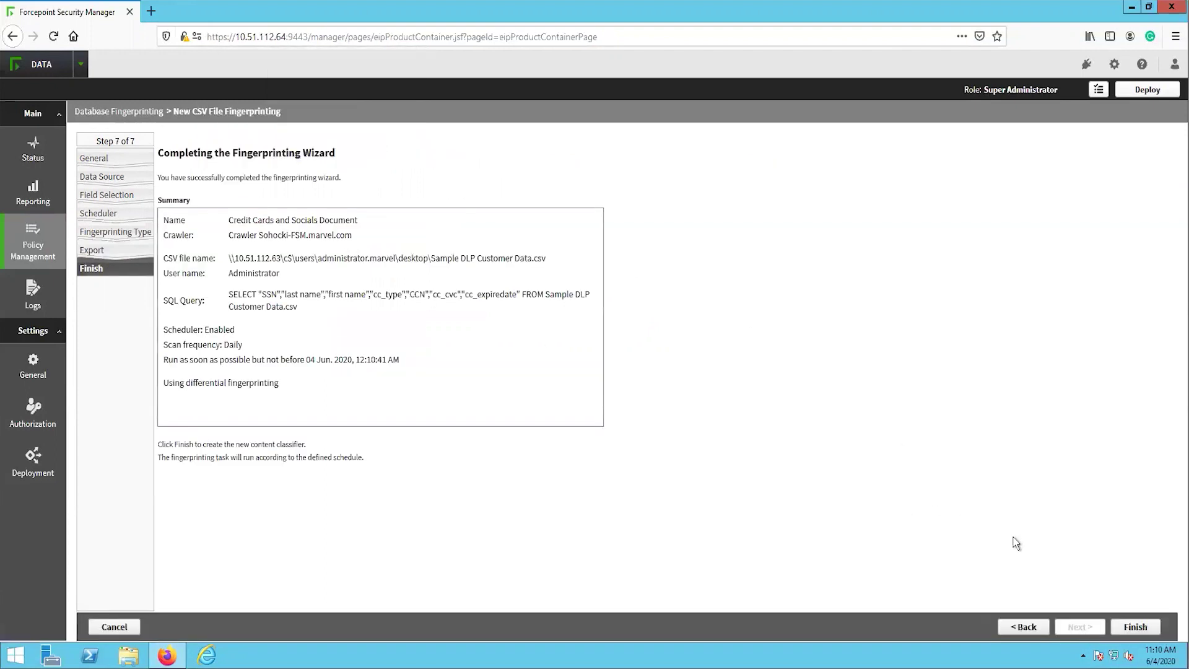
click(1133, 629)
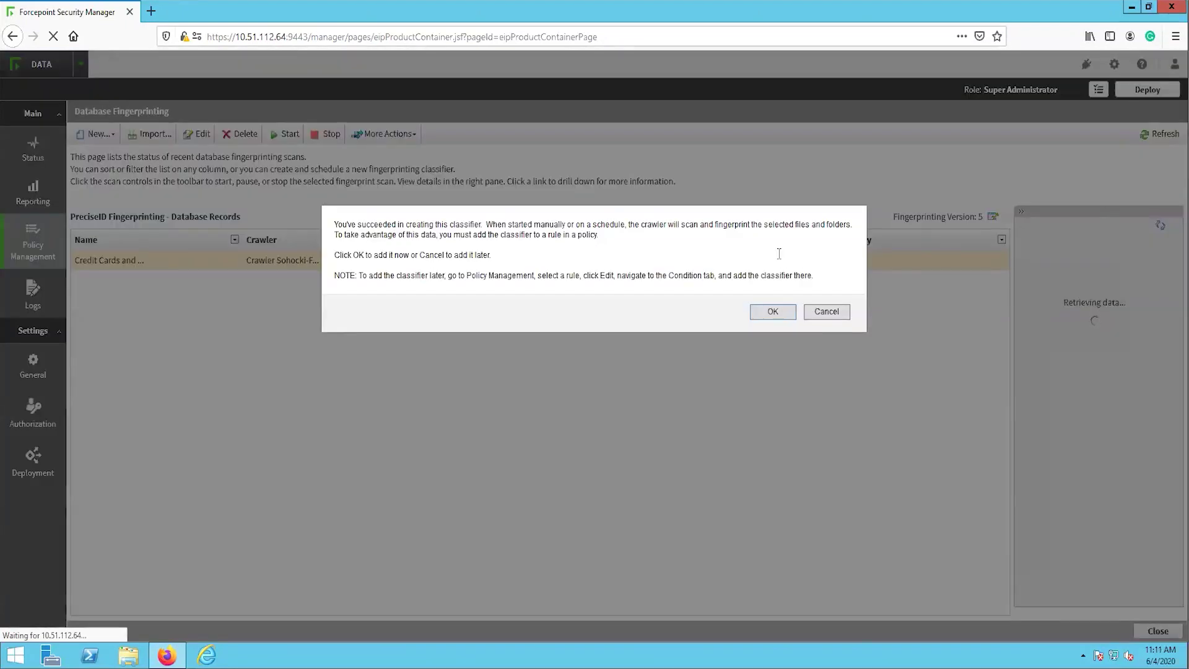
click(833, 316)
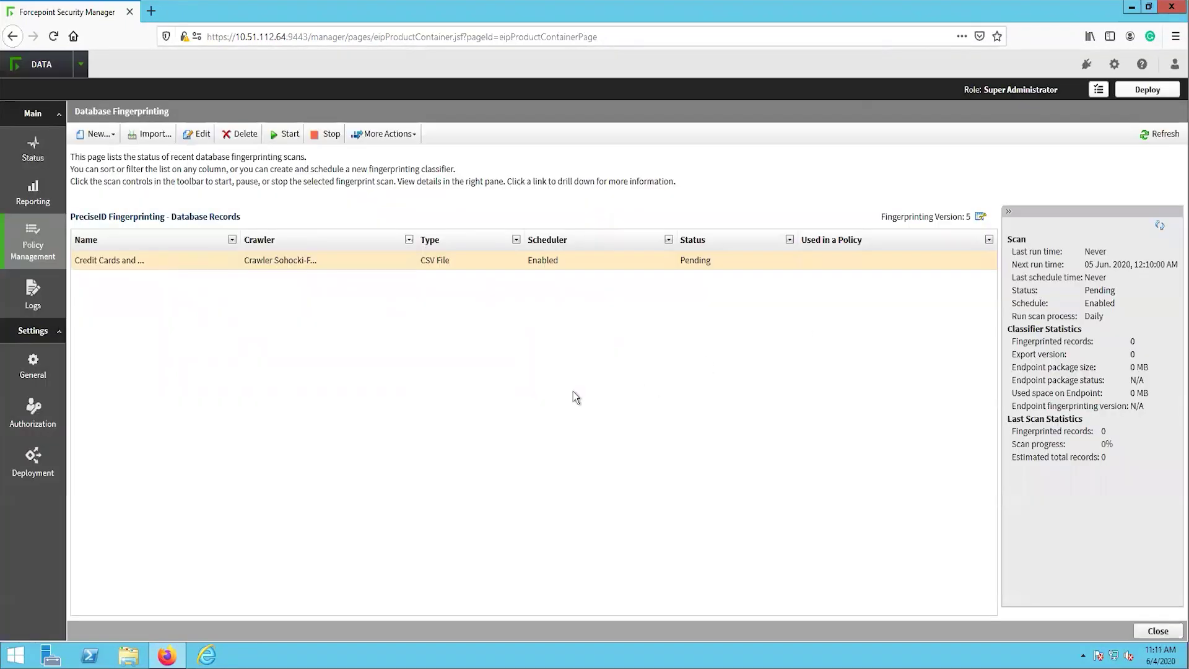
Open the DLP policies list and expand the Default level policies
mouse_move(54, 250)
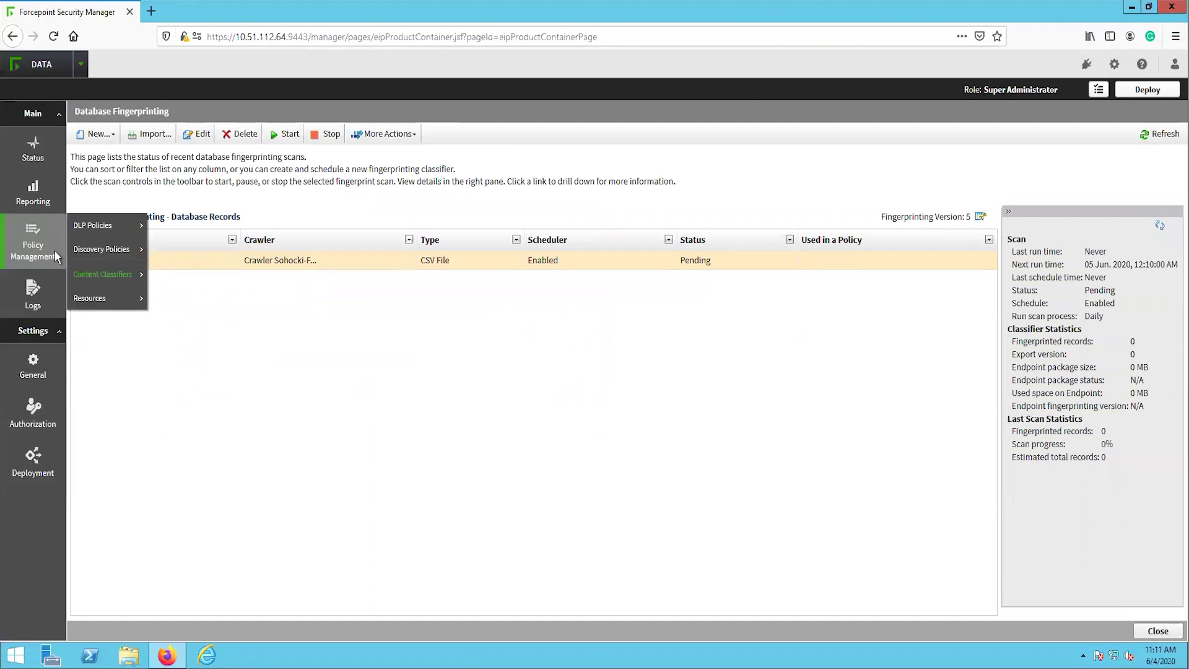
mouse_move(127, 230)
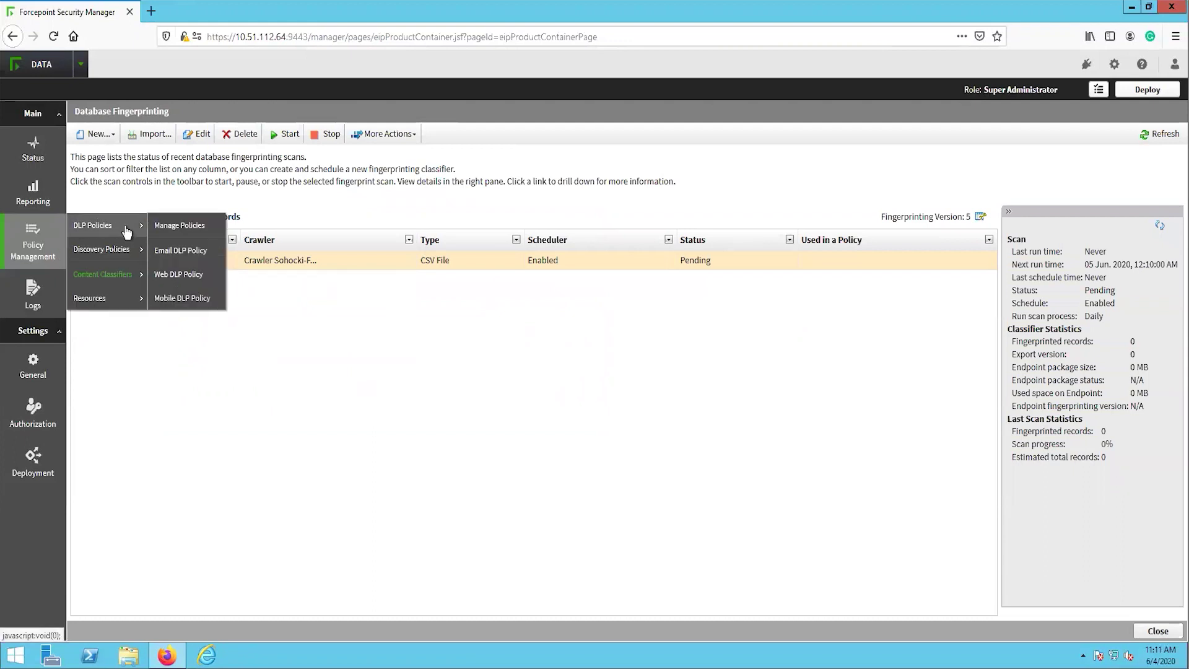
click(179, 227)
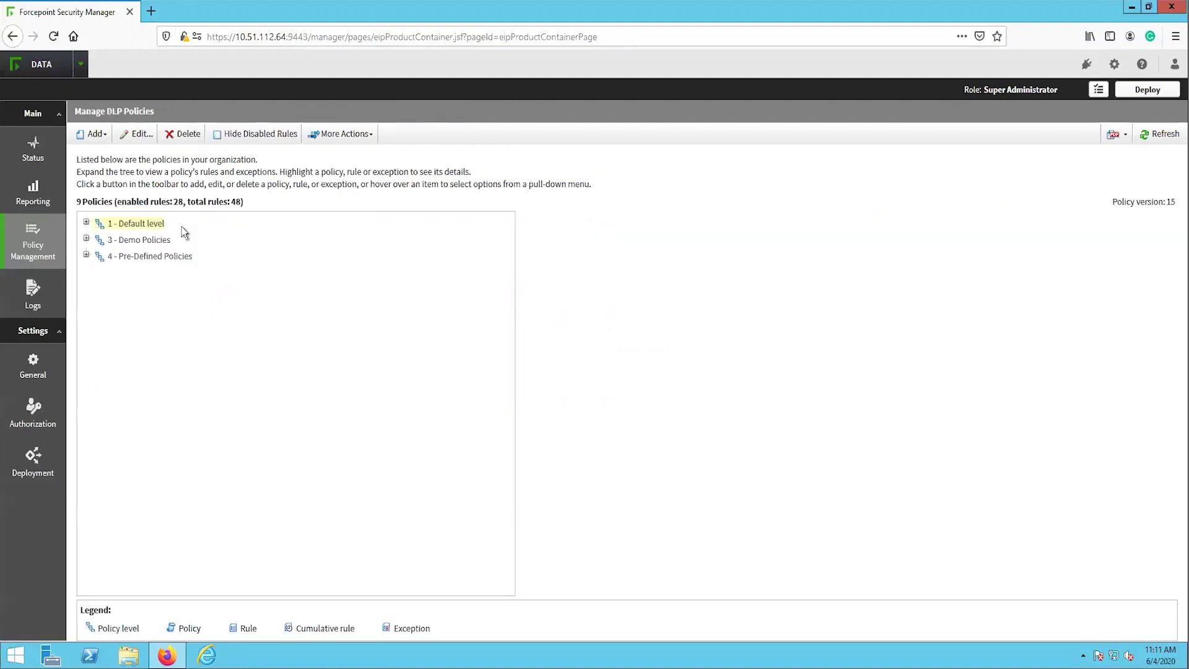
click(86, 222)
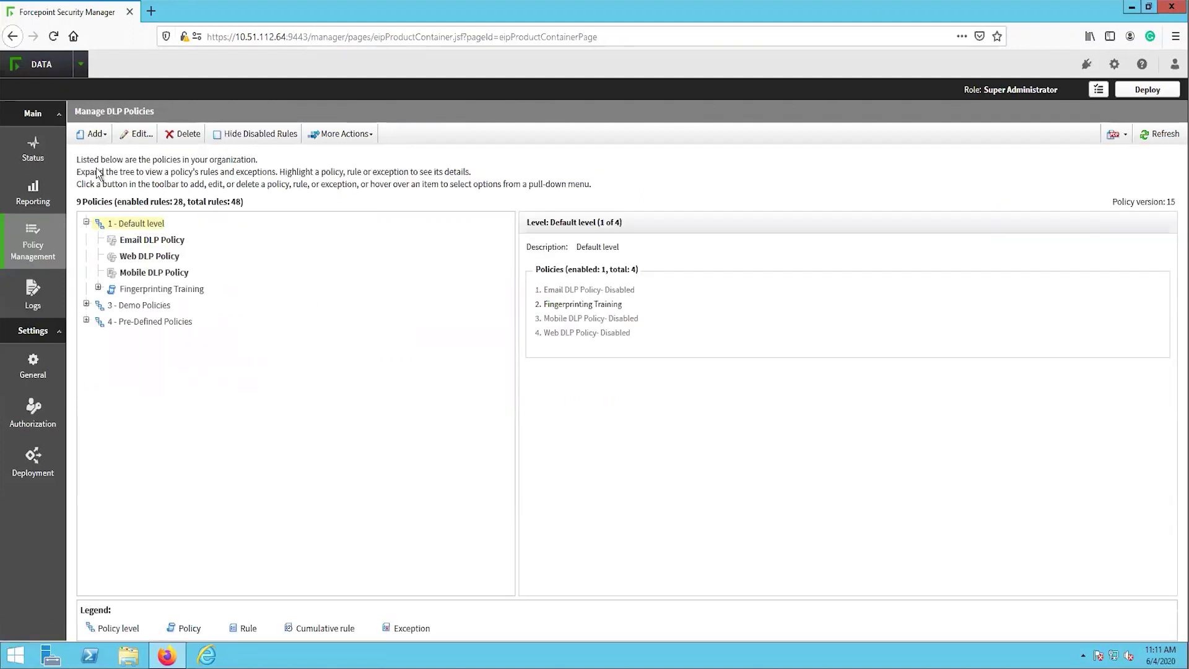
Add a custom policy named 'Database Fingerprint', reusing the name for its rule
click(92, 134)
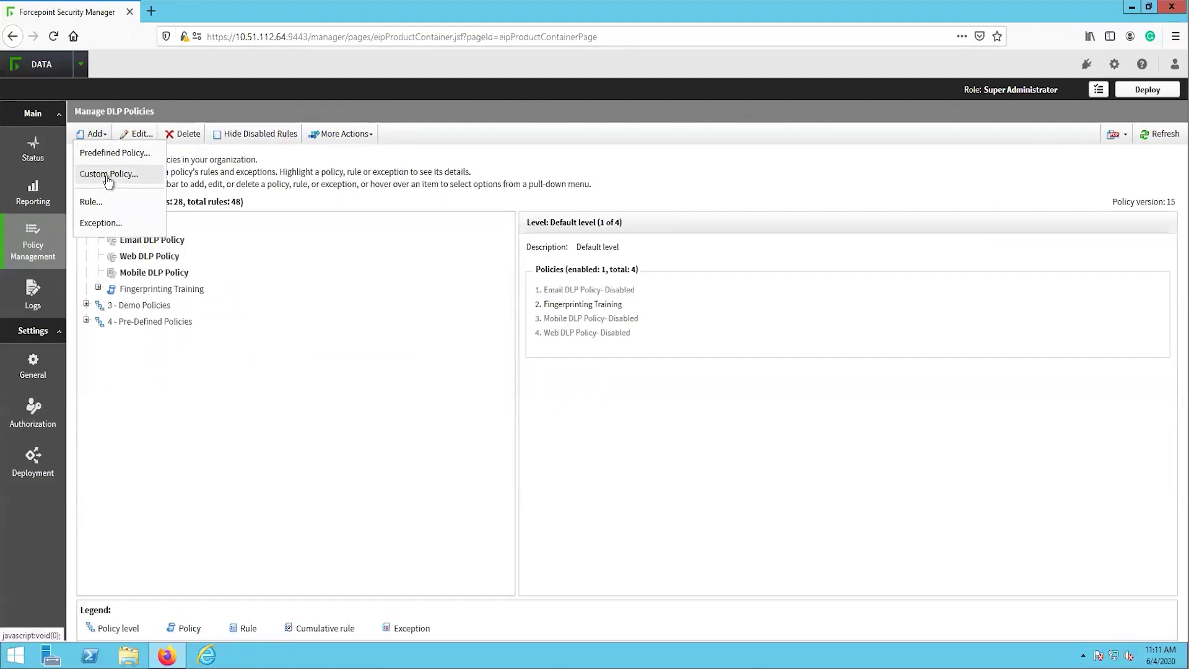
click(115, 177)
click(237, 214)
text(Database Fingerp)
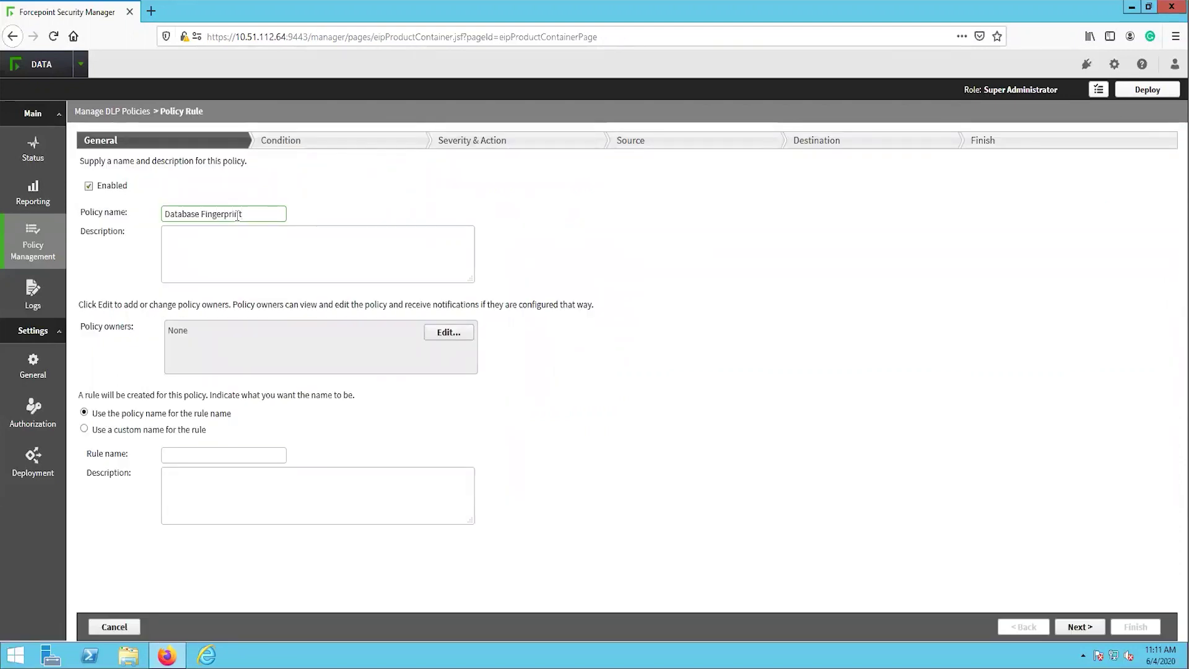
text(rint)
click(1101, 600)
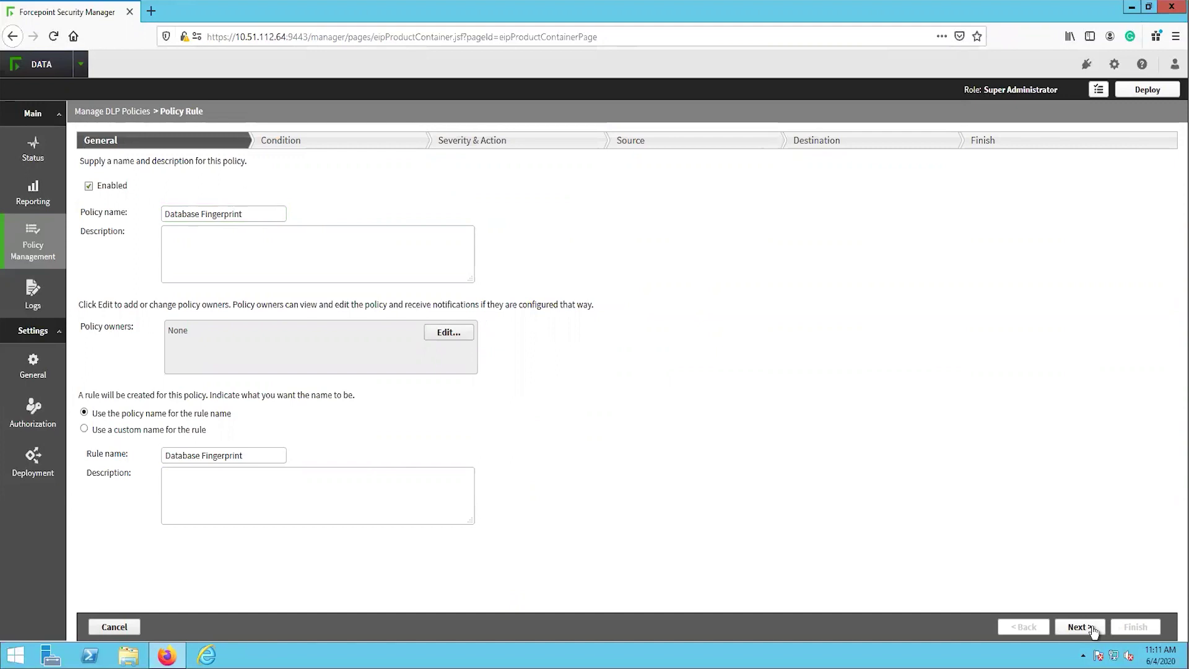
Add a fingerprinting condition using the Credit Cards and Socials Document classifier
click(1080, 627)
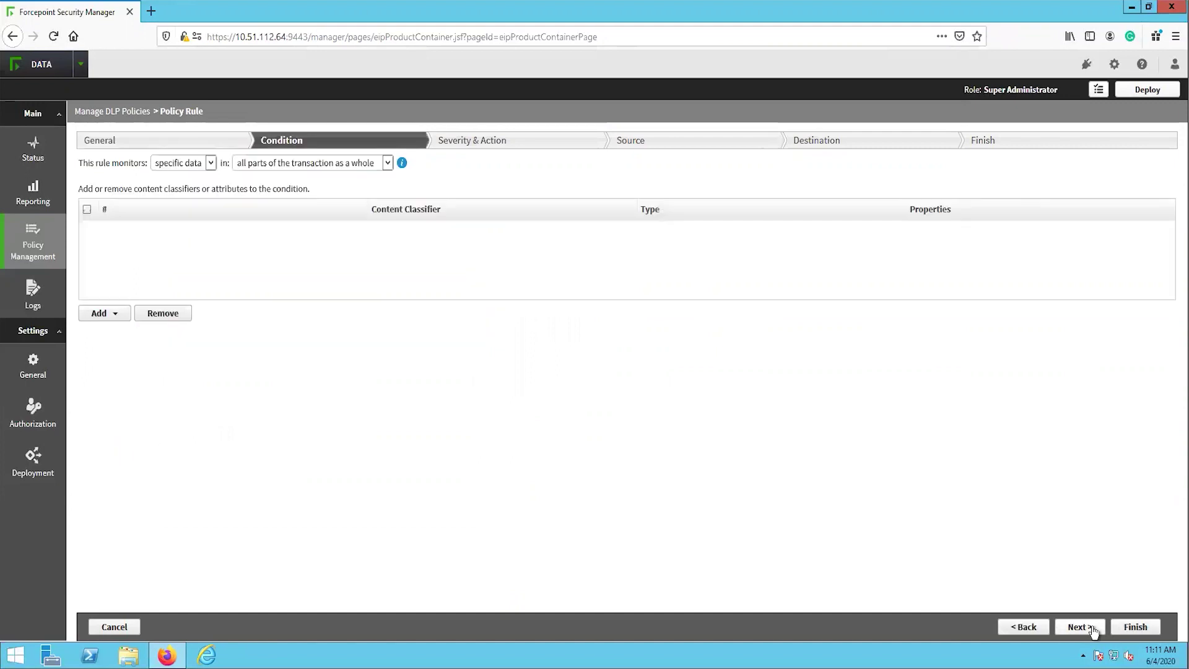
click(123, 320)
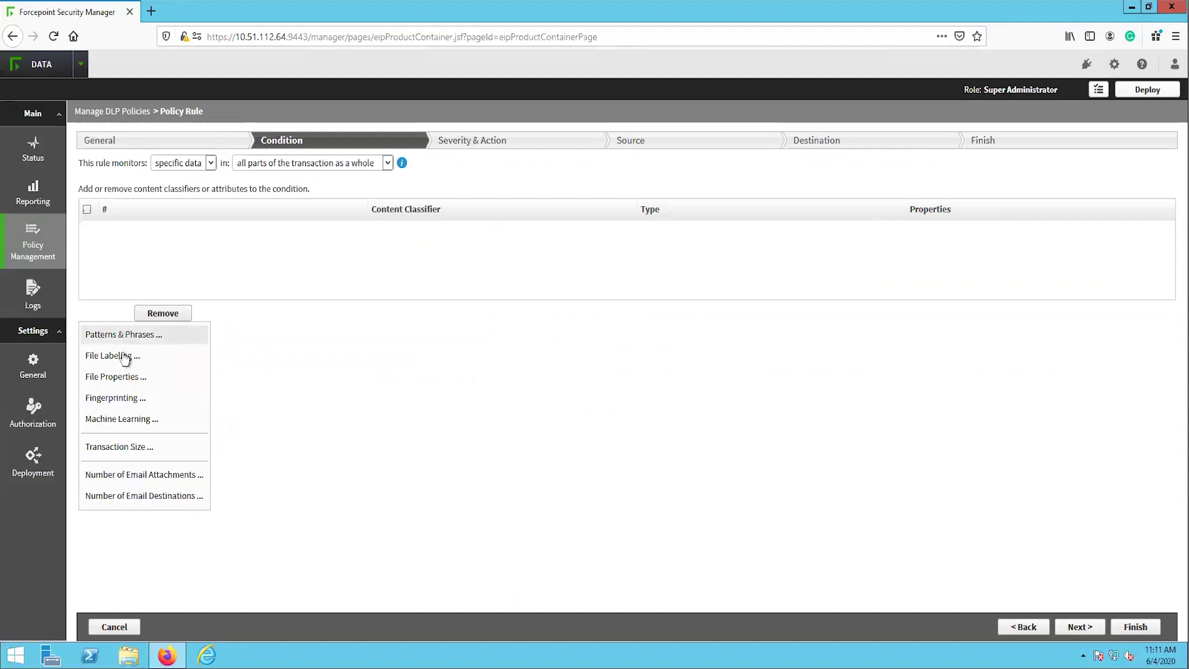
click(113, 399)
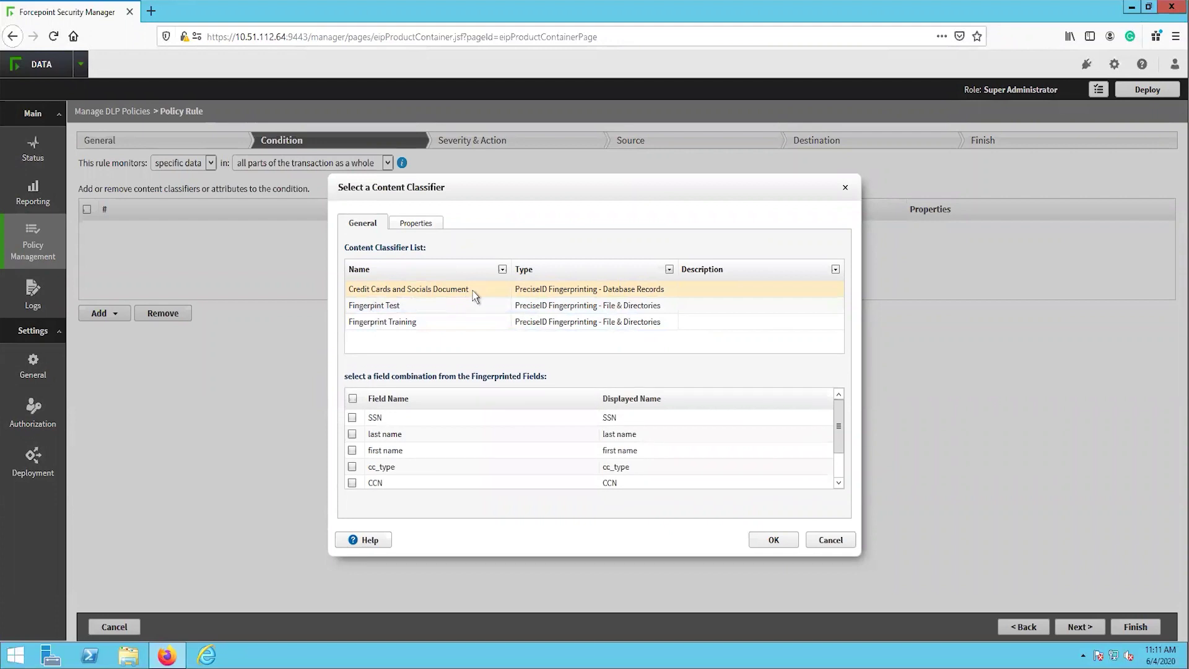
Include SSN, last name, first name, cc_type, CCN, cc_cvc and cc_expiredate in the condition
click(352, 417)
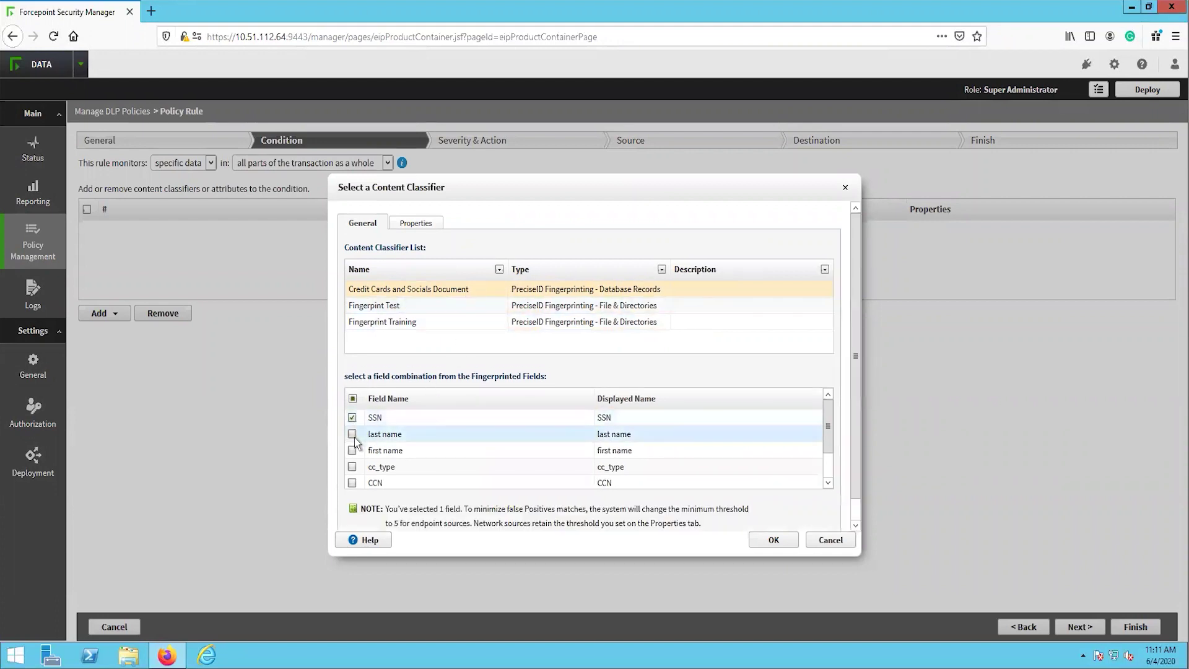
click(352, 435)
click(352, 450)
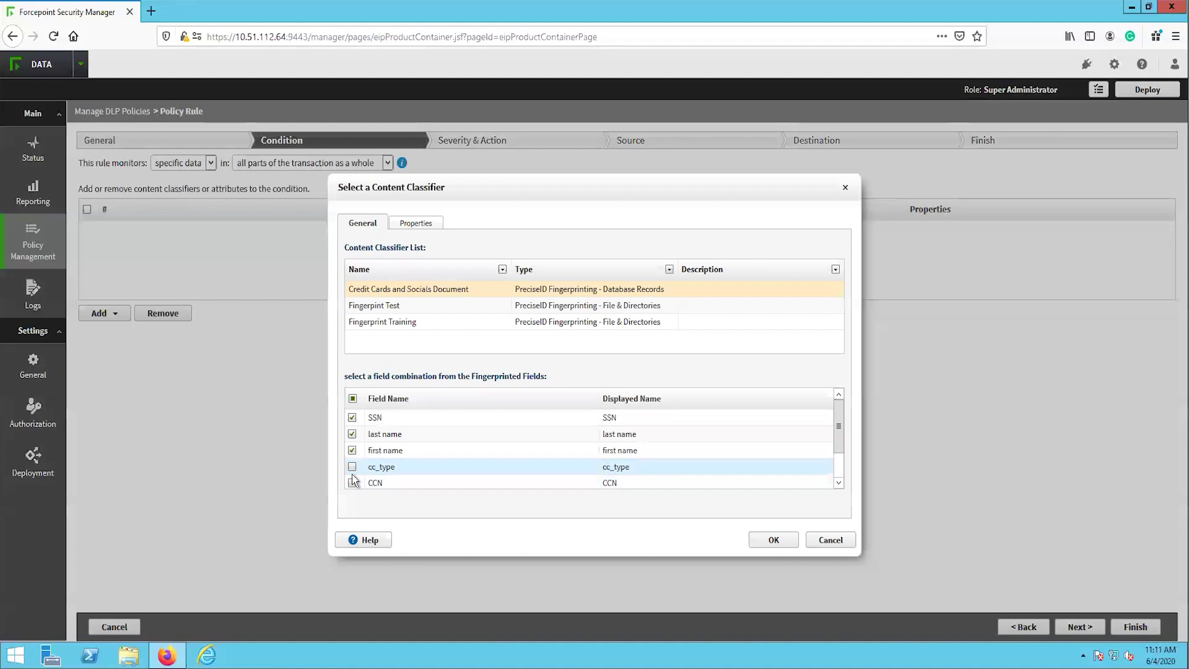
click(352, 467)
scroll(353, 458, down, 1)
click(353, 446)
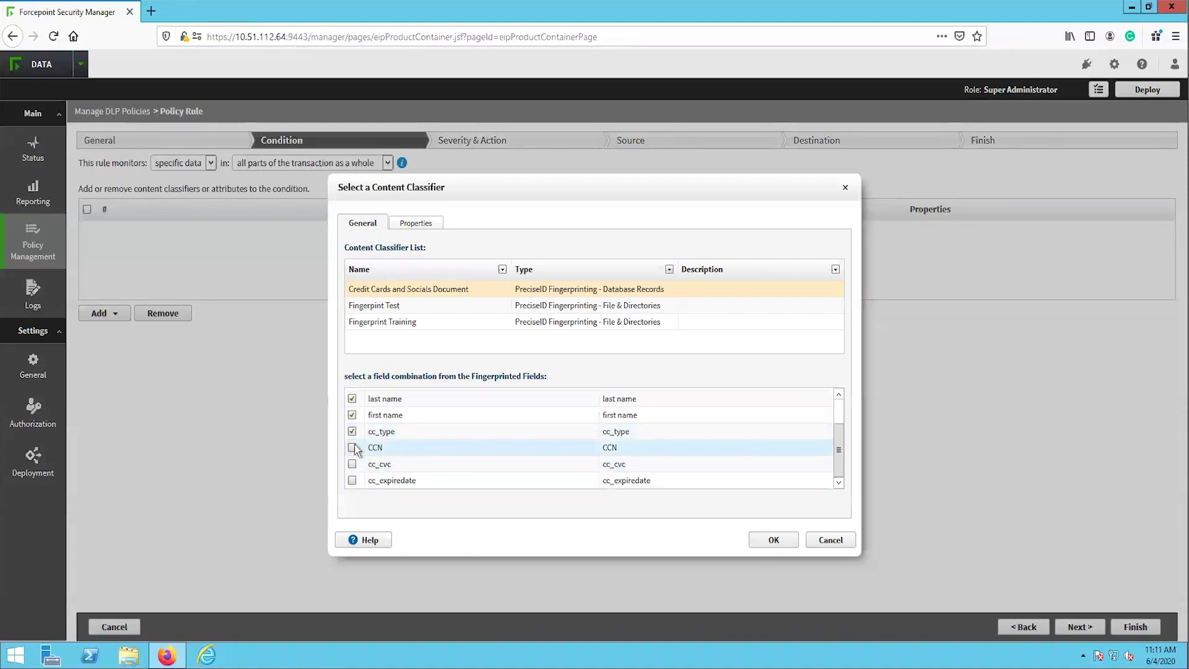
click(352, 464)
click(352, 480)
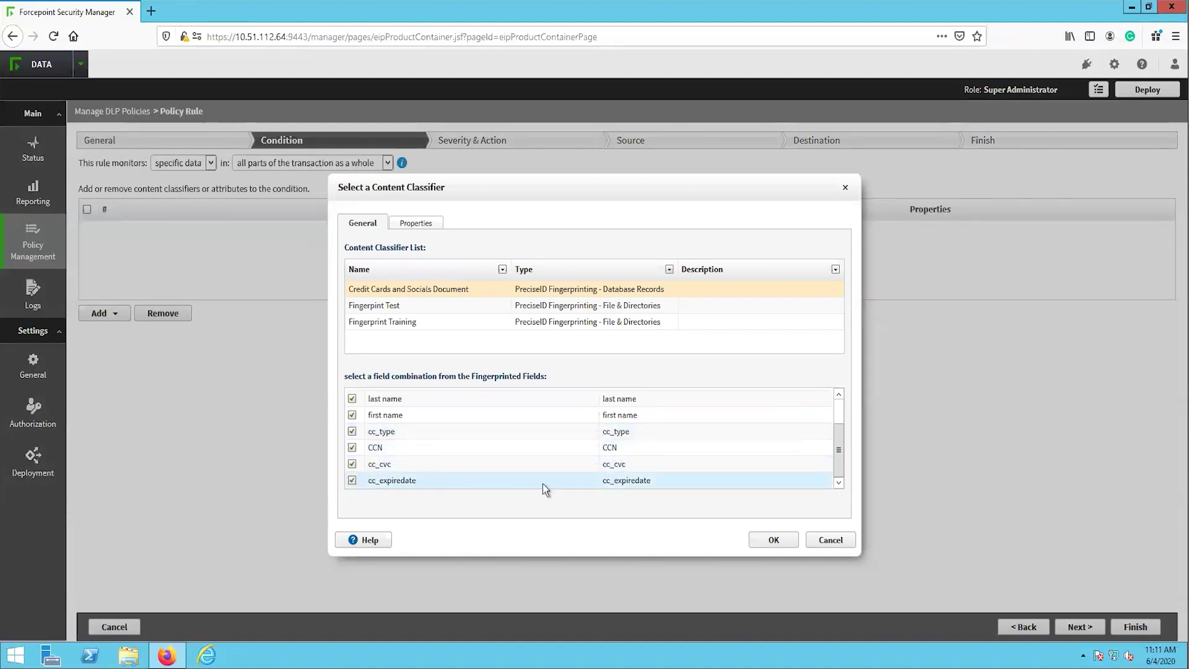
click(775, 540)
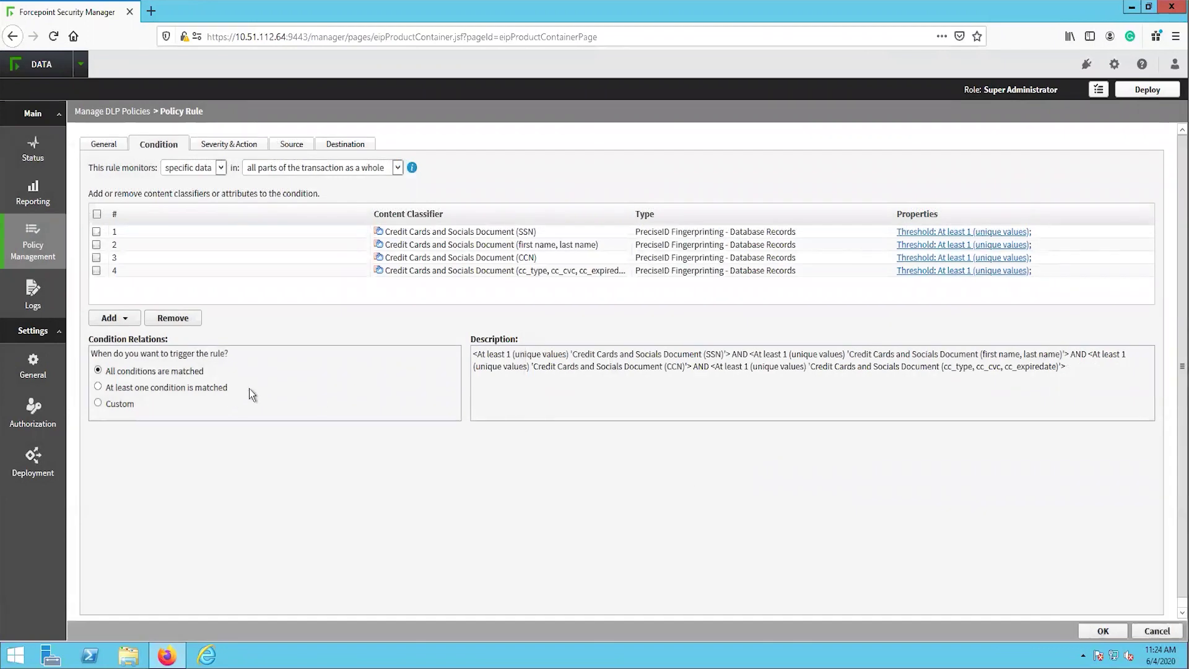
Build the custom condition relation '1 OR 3 OR 4 OR 2'
click(117, 404)
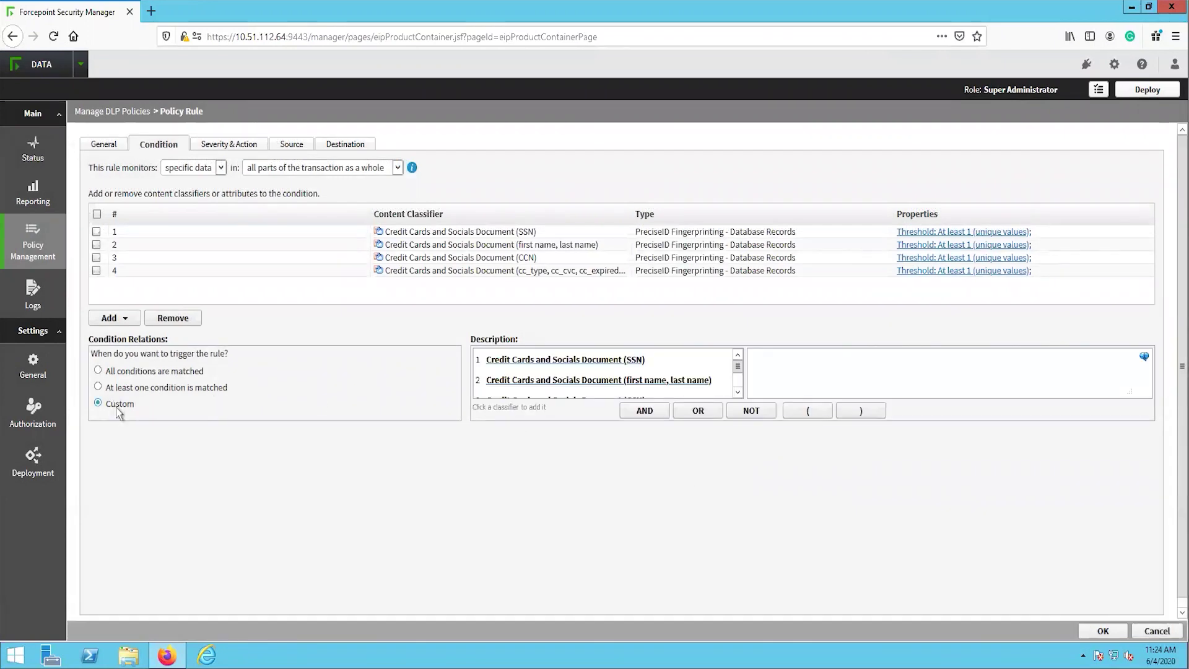
click(629, 366)
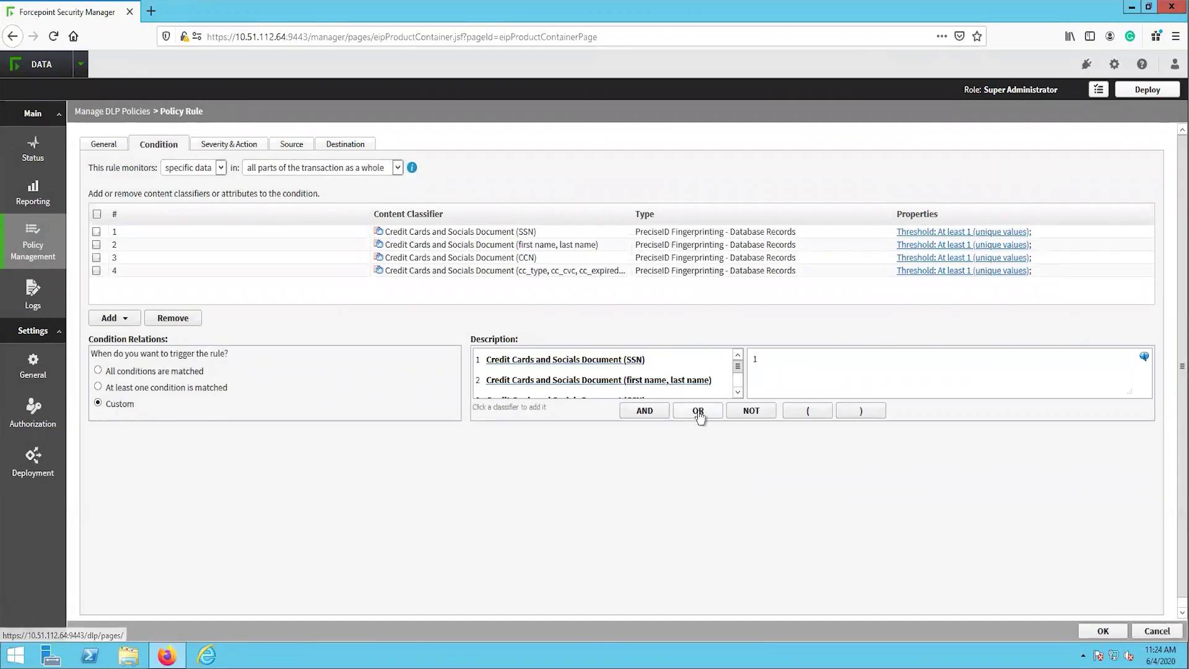
click(698, 411)
scroll(681, 385, down, 1)
click(624, 364)
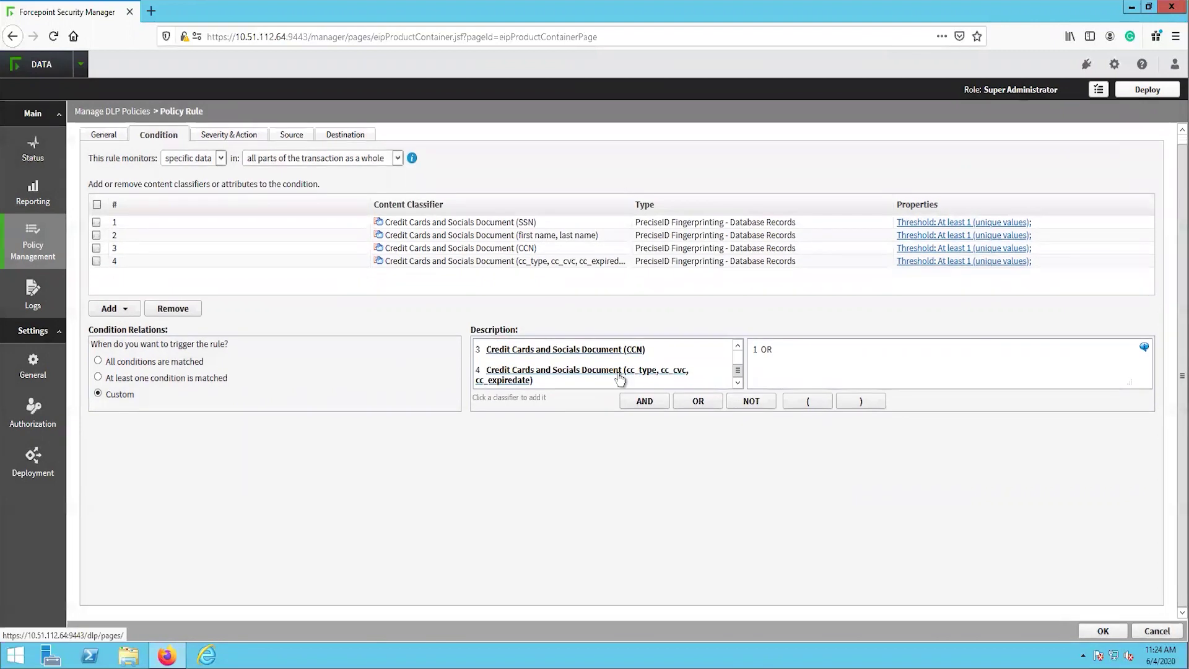
click(698, 413)
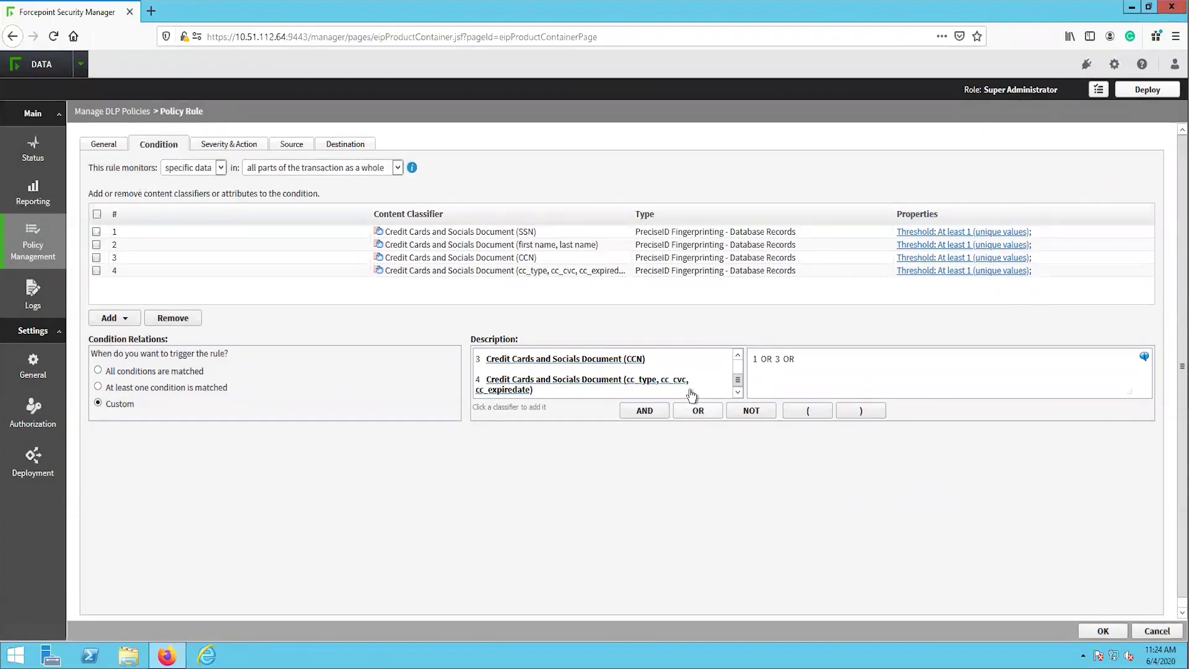
click(664, 389)
scroll(678, 387, up, 2)
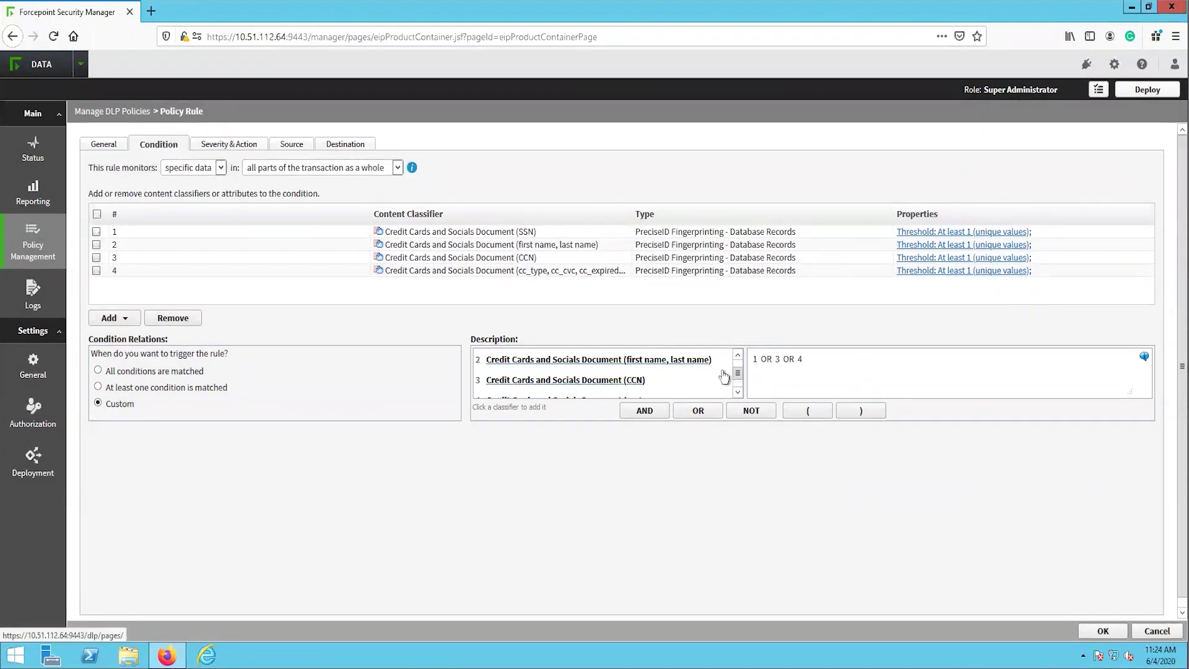
click(698, 411)
click(689, 384)
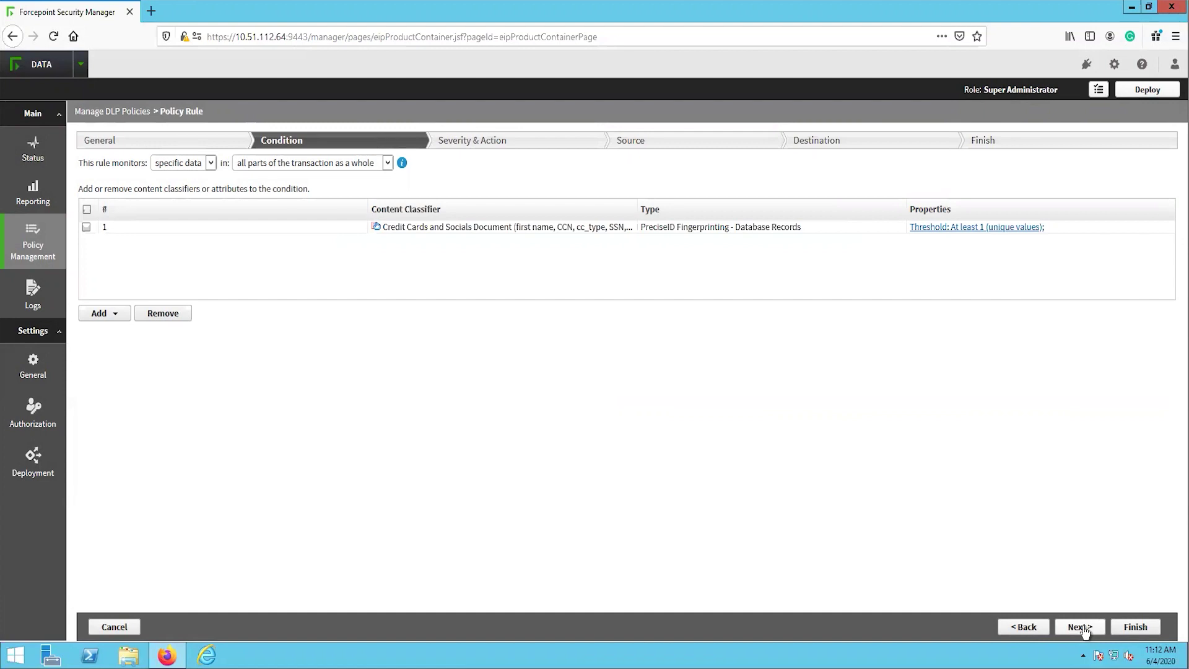
Set the rule's first action plan to Block All
click(1081, 627)
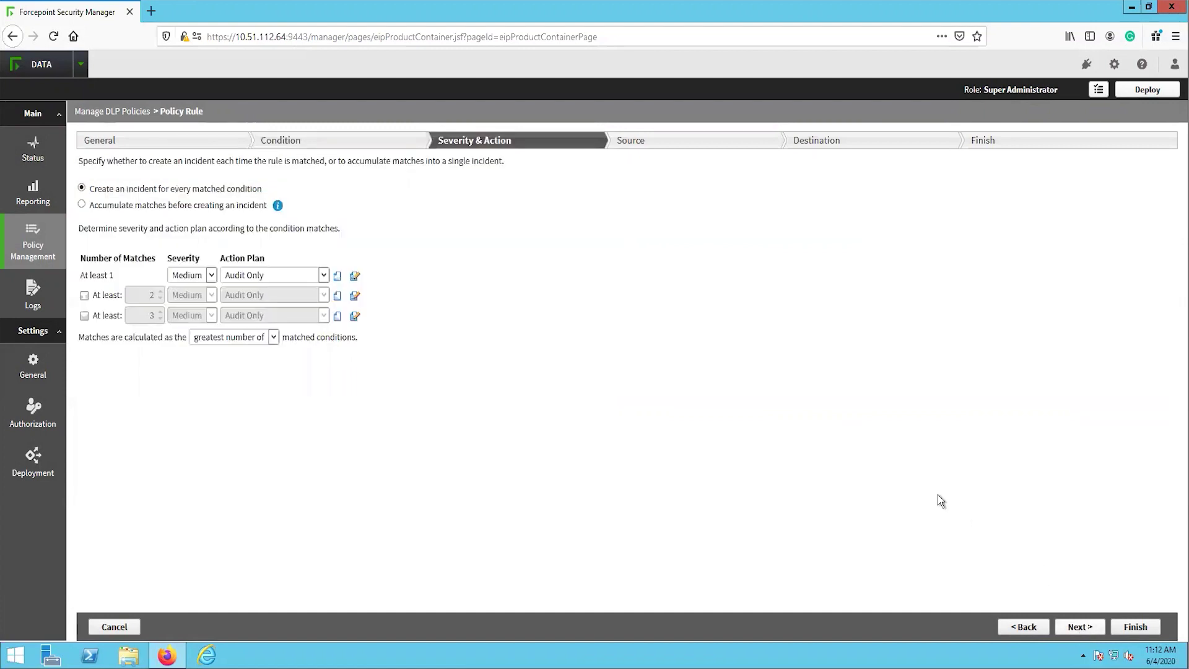
click(303, 277)
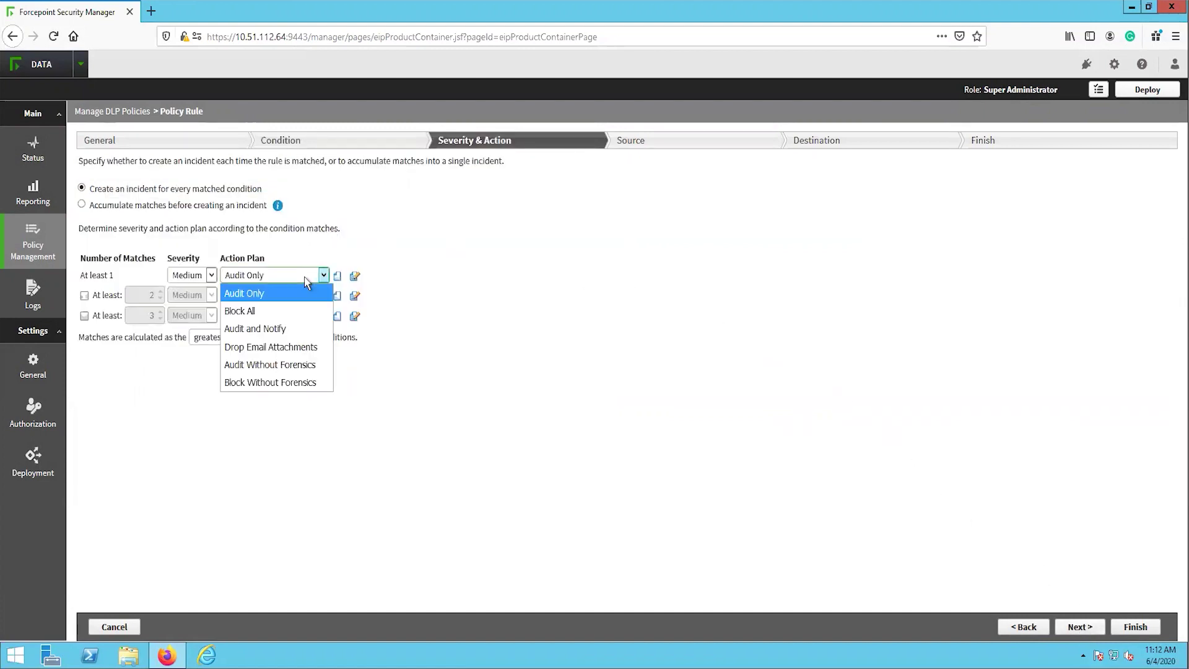
click(295, 312)
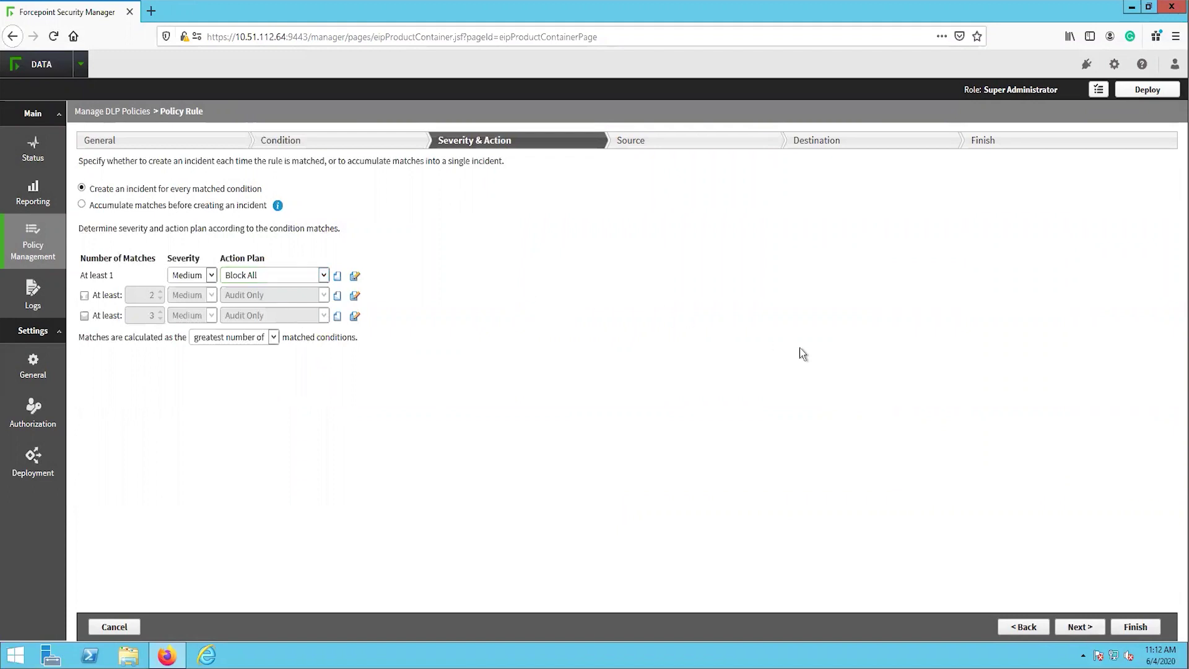
click(1077, 627)
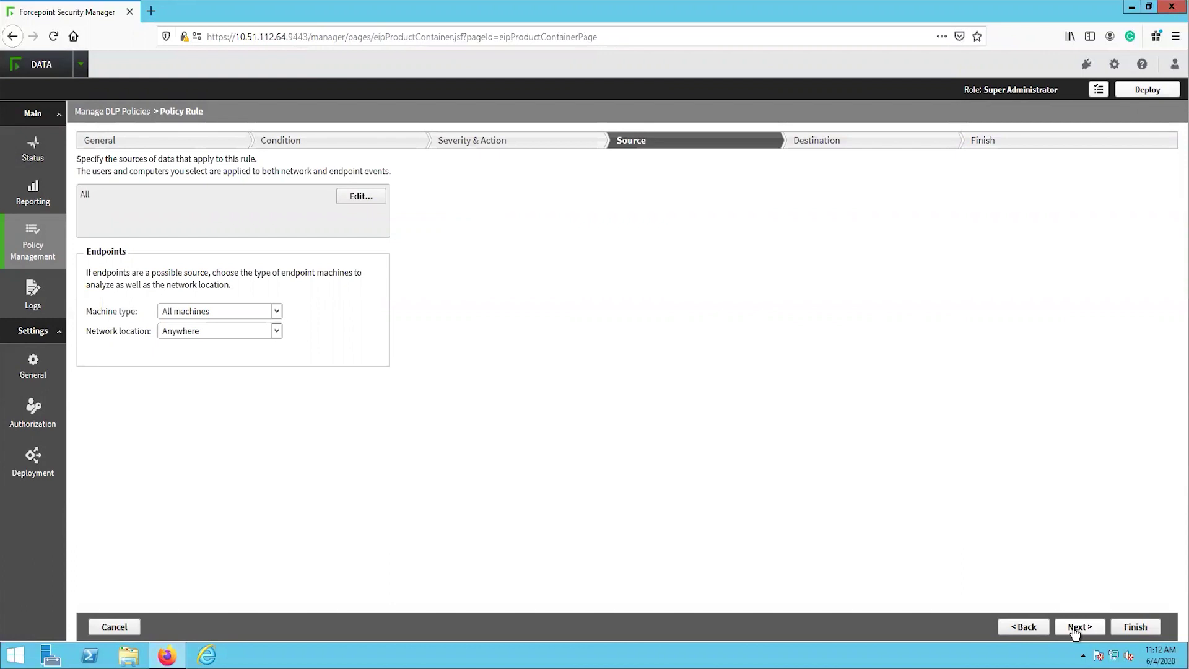
On the Destination page, enable Endpoint Applications and add the Cloud Storage application group
click(1078, 627)
scroll(1167, 351, down, 1)
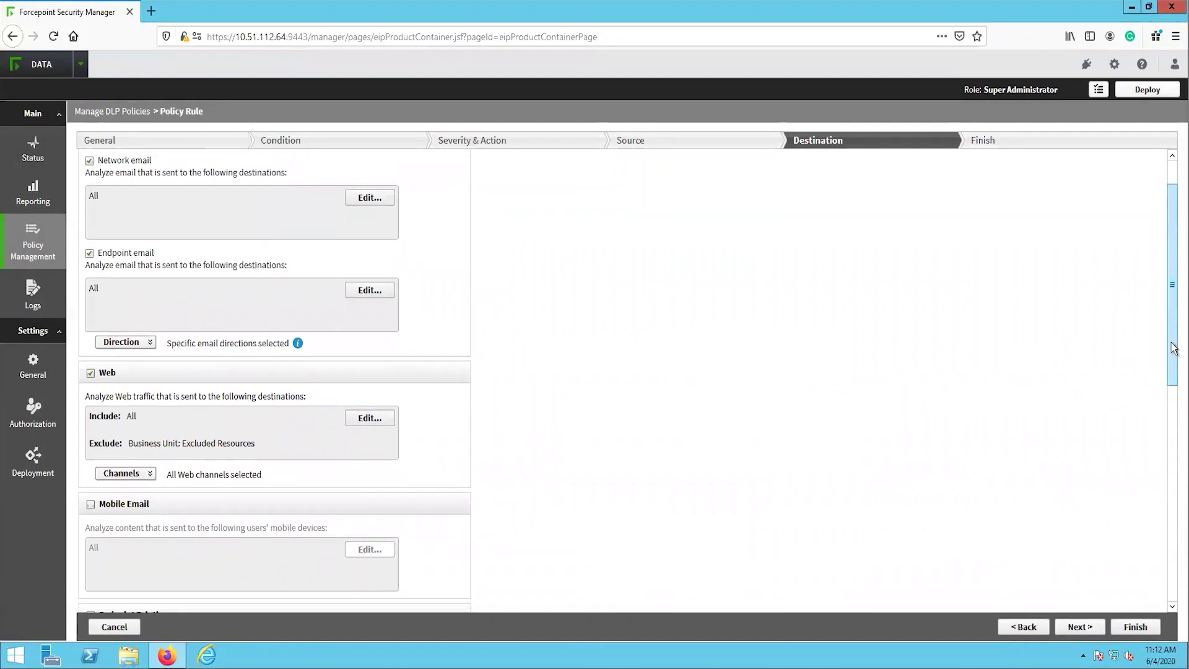
drag(1174, 348, 1167, 567)
click(91, 311)
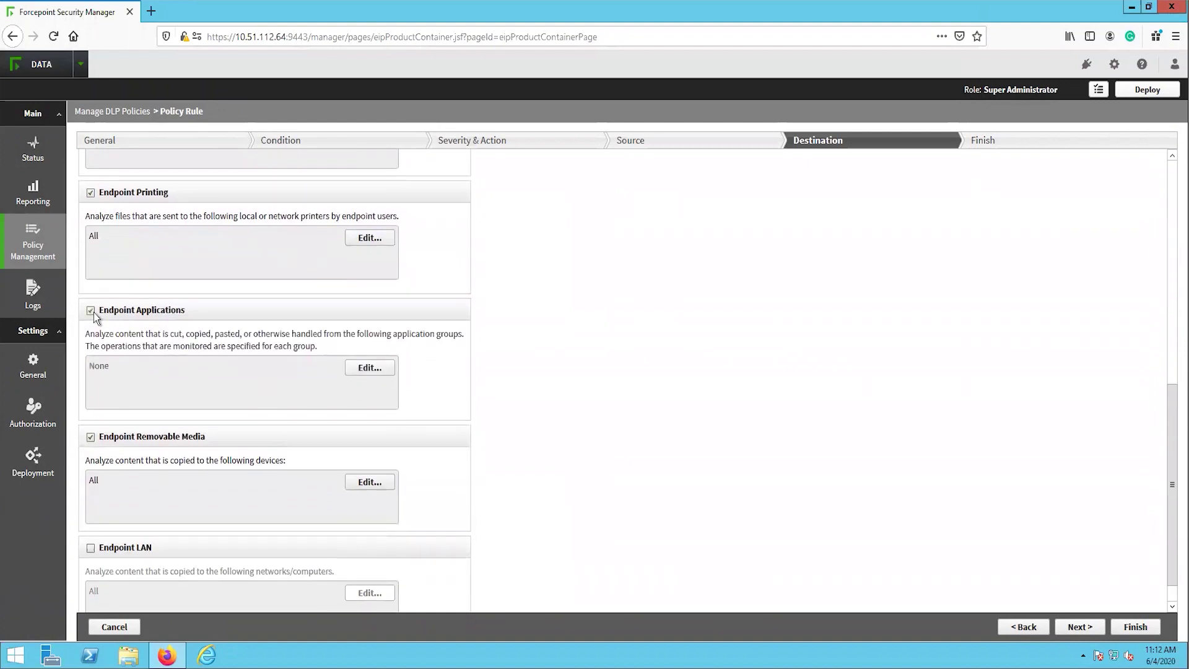
click(384, 367)
click(364, 338)
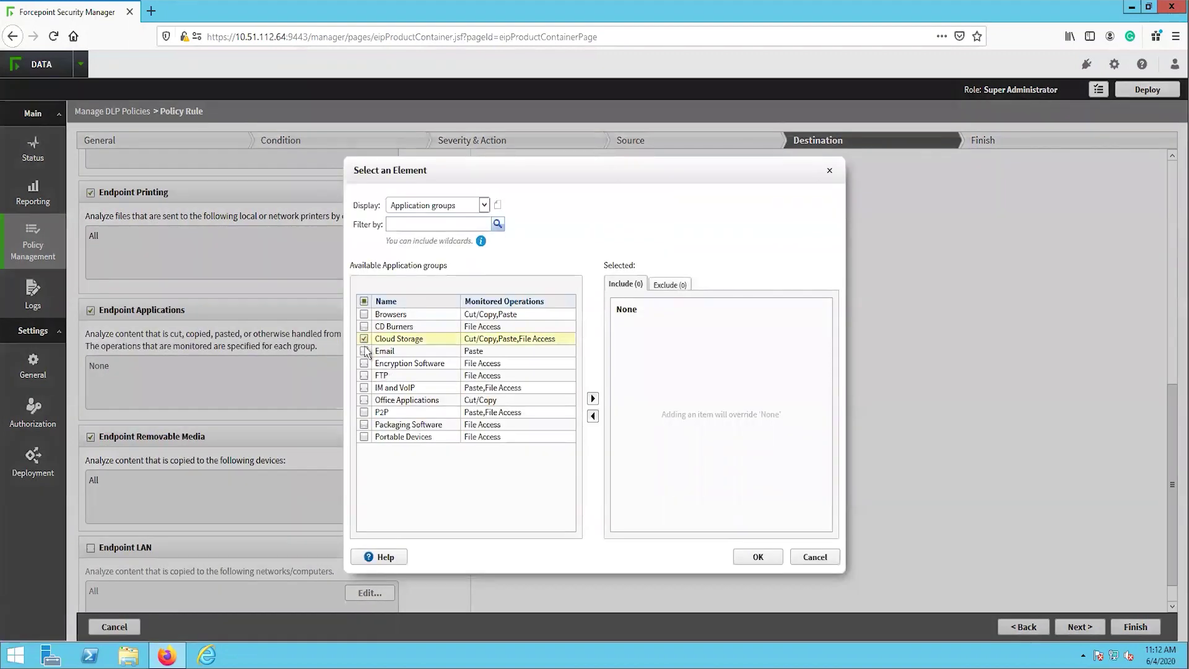
click(593, 398)
click(751, 558)
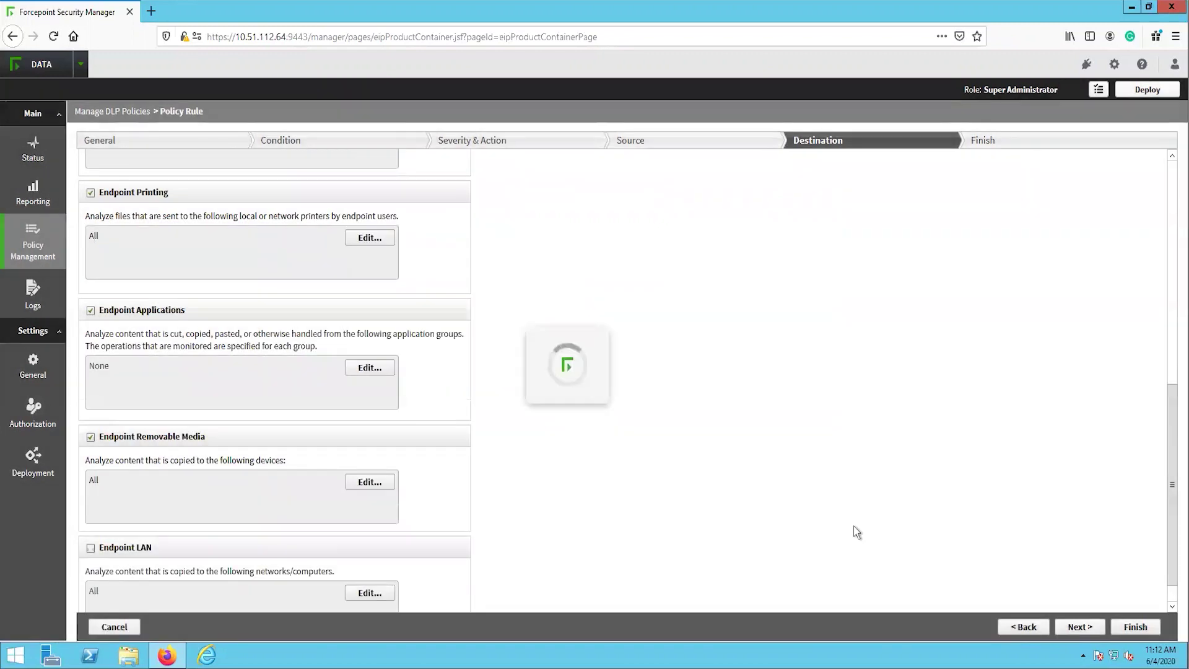
Also enable Endpoint LAN as a destination and advance to the completion summary
scroll(1172, 469, down, 3)
scroll(1172, 469, down, 5)
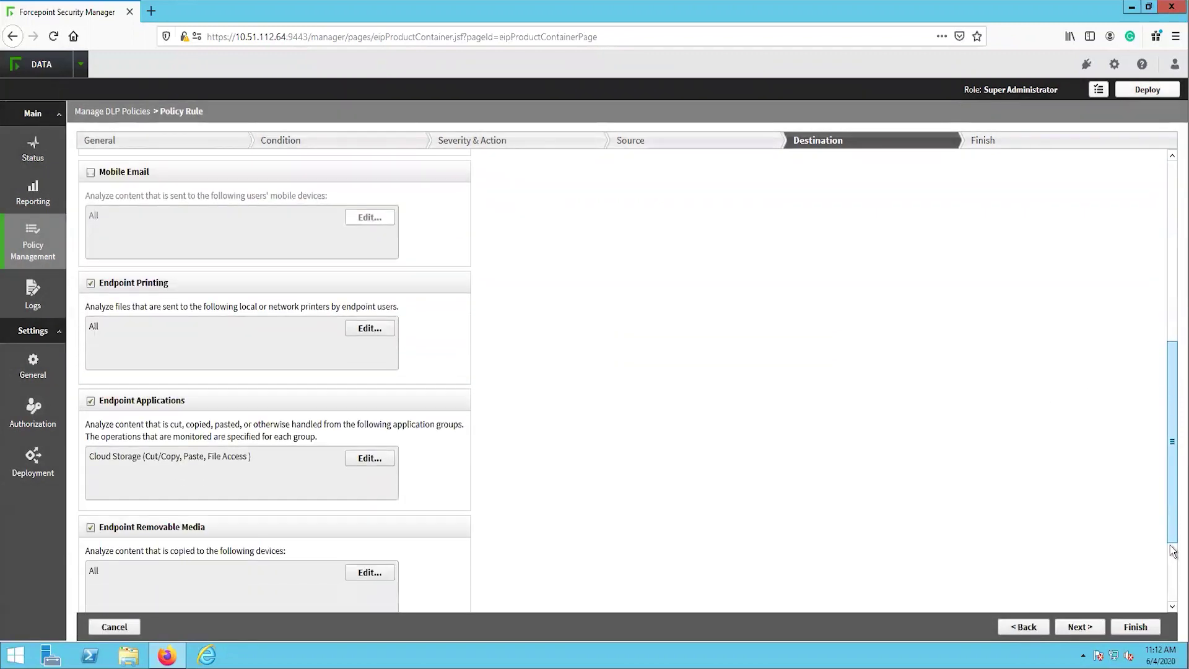
click(91, 516)
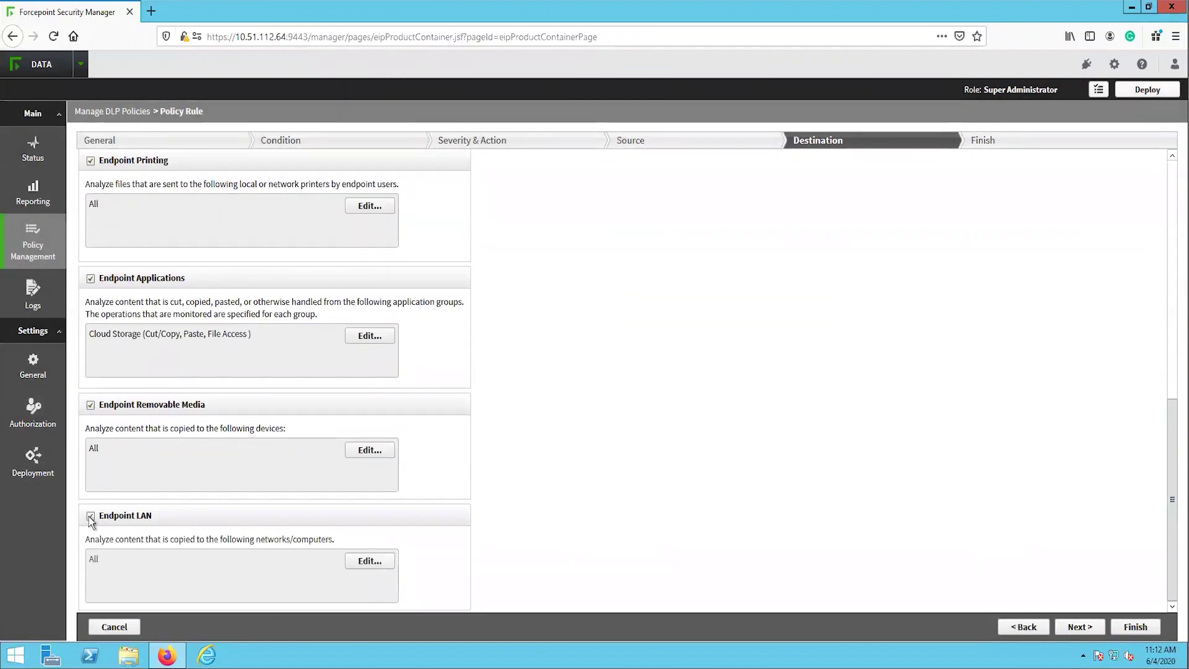
click(1071, 628)
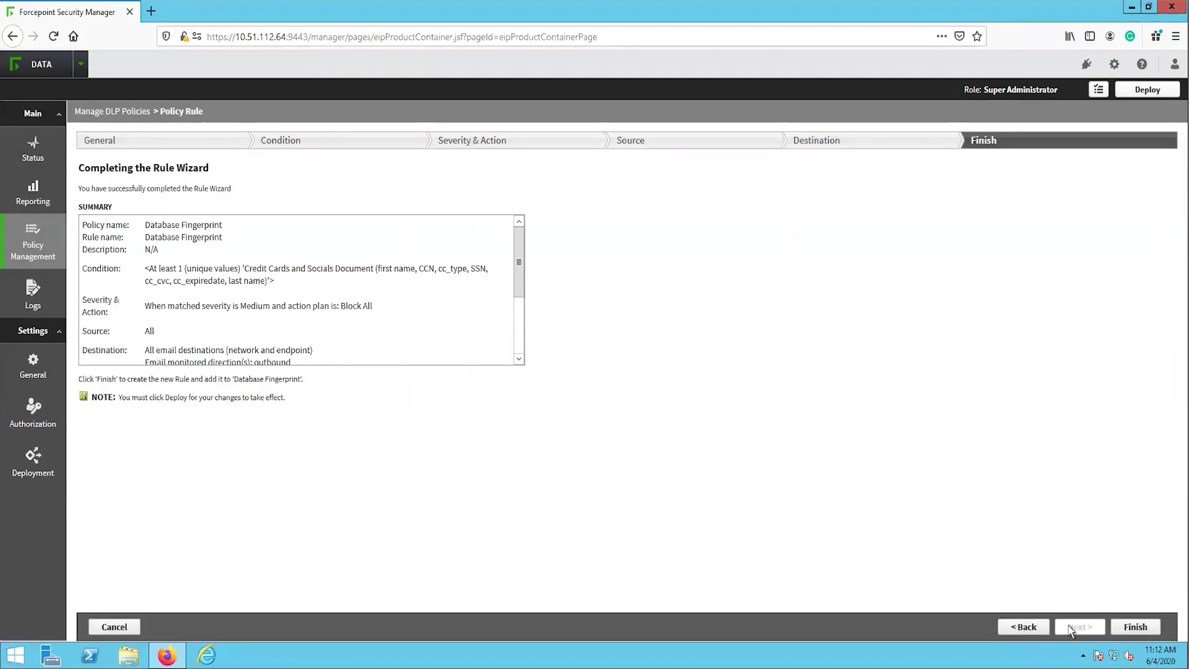
Finish the Database Fingerprint rule wizard and deploy the policy changes
click(1135, 627)
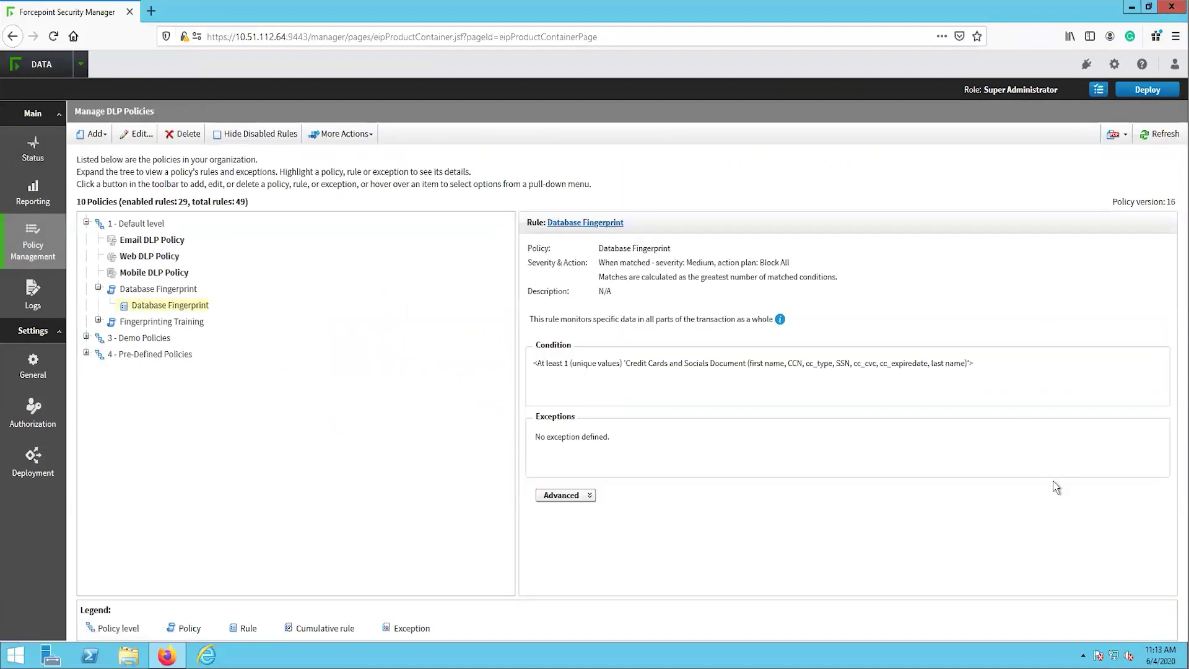
click(1136, 90)
click(638, 400)
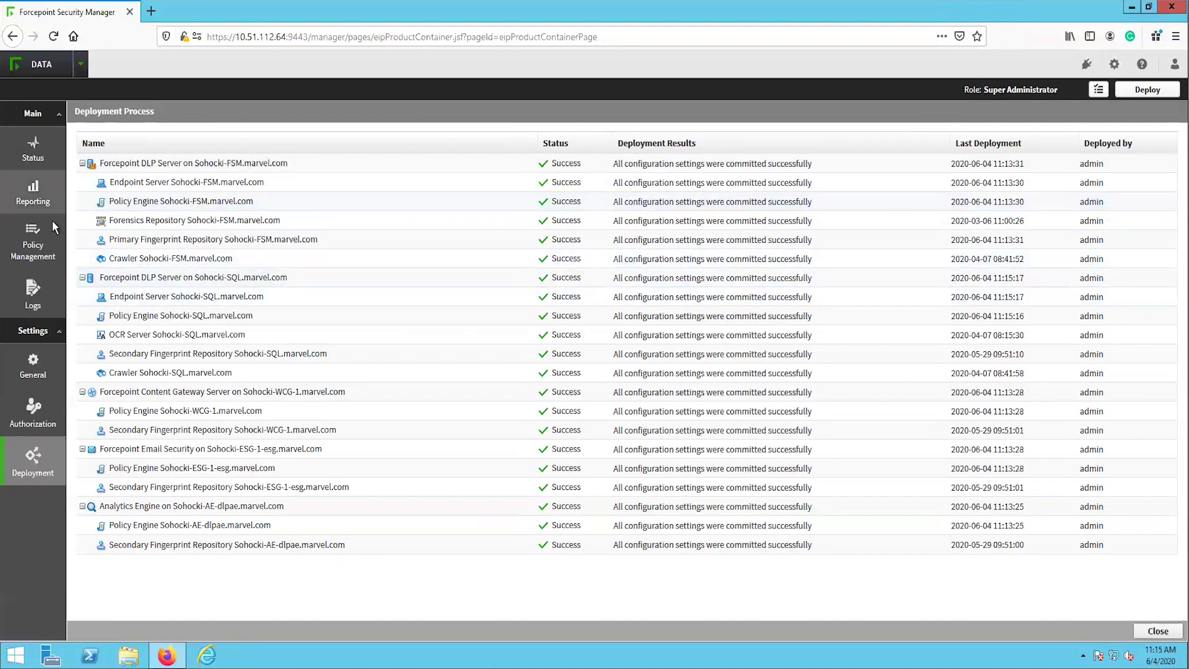
Start the fingerprinting scan for the Credit Cards and Socials Document classifier under Database Fingerprinting
mouse_move(51, 257)
mouse_move(123, 274)
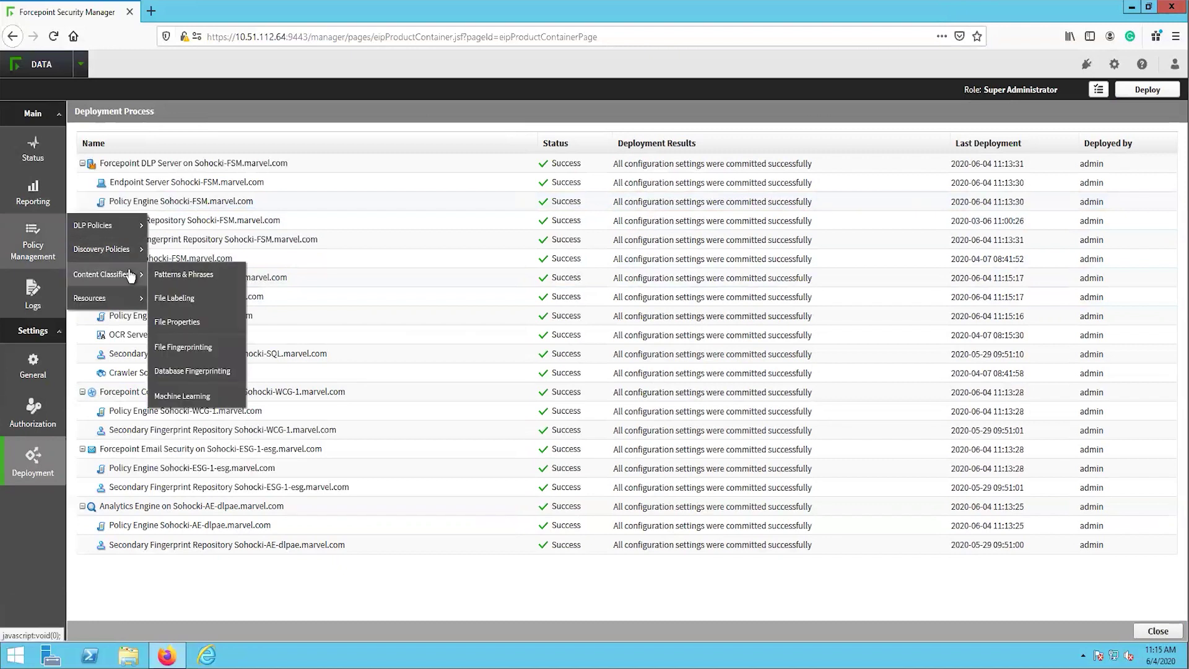
click(195, 369)
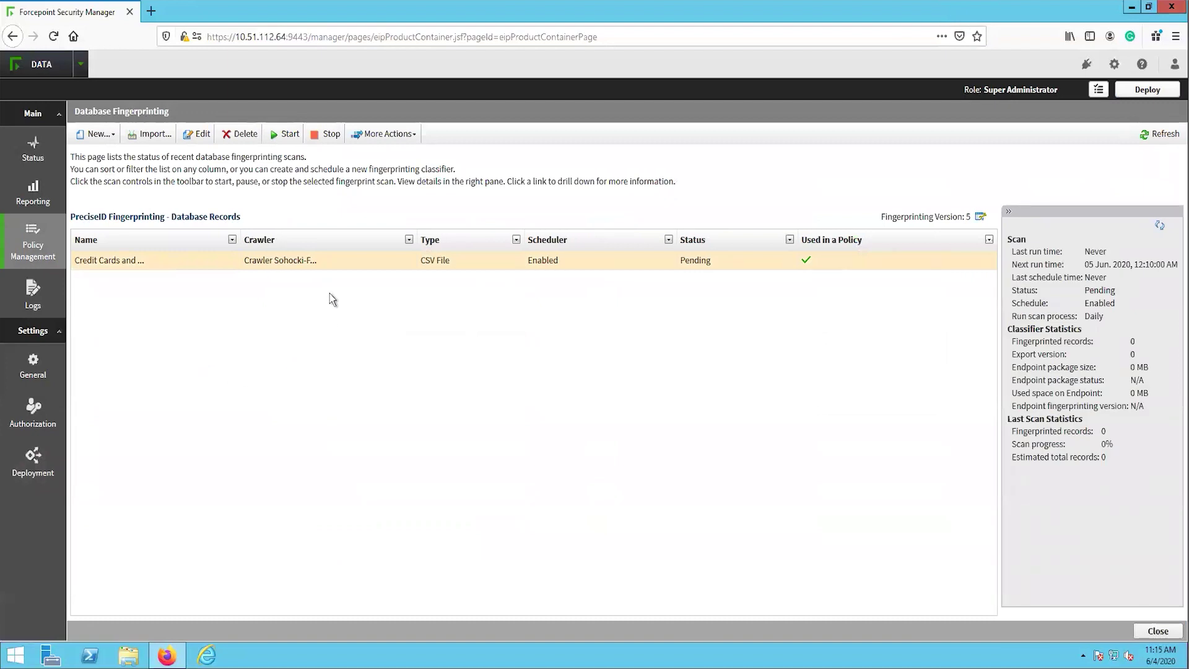
click(285, 134)
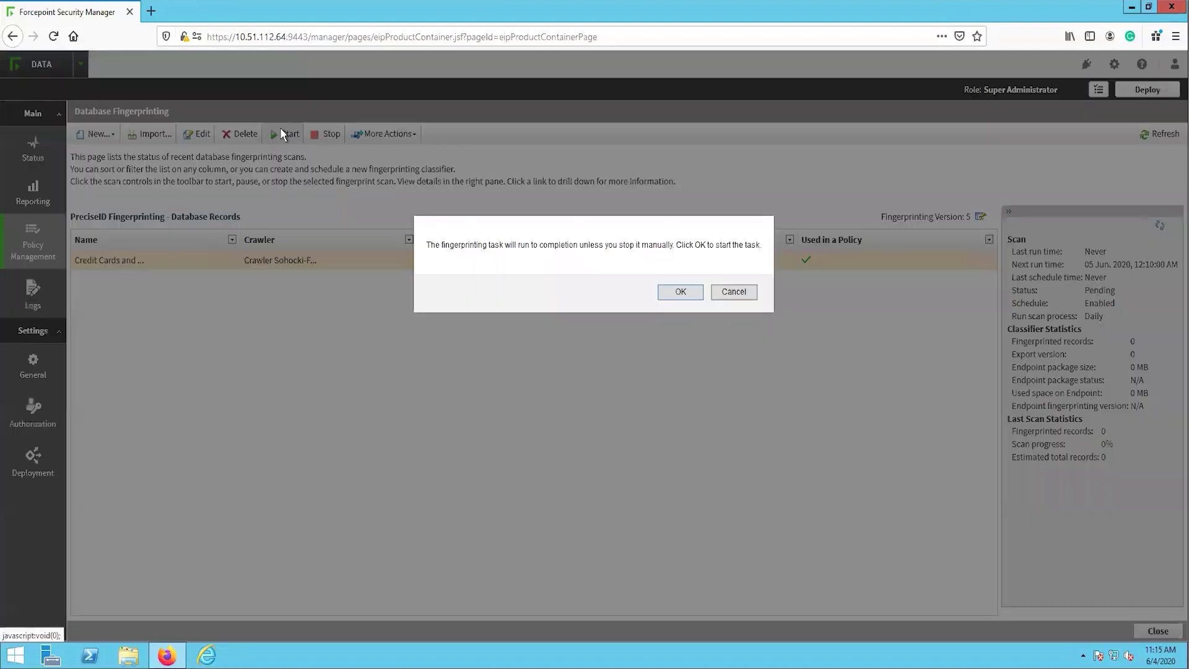
click(679, 291)
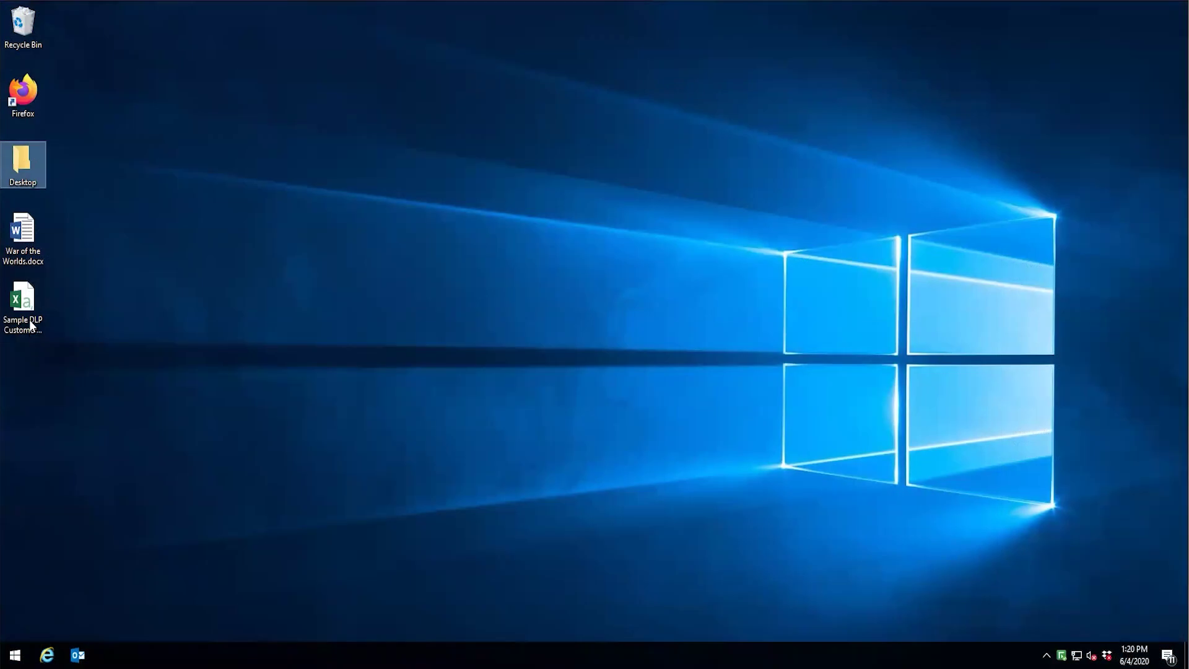
Attach Sample DLP Customer Data.csv to the Outlook email and try sending it
click(31, 323)
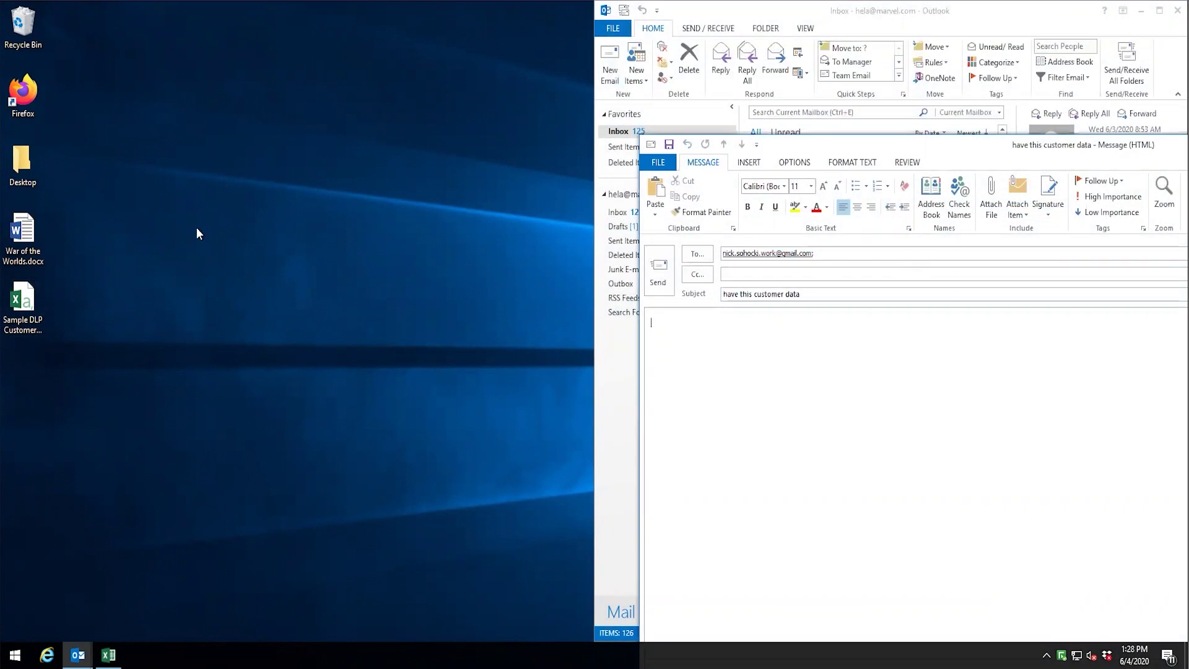
drag(42, 302, 961, 360)
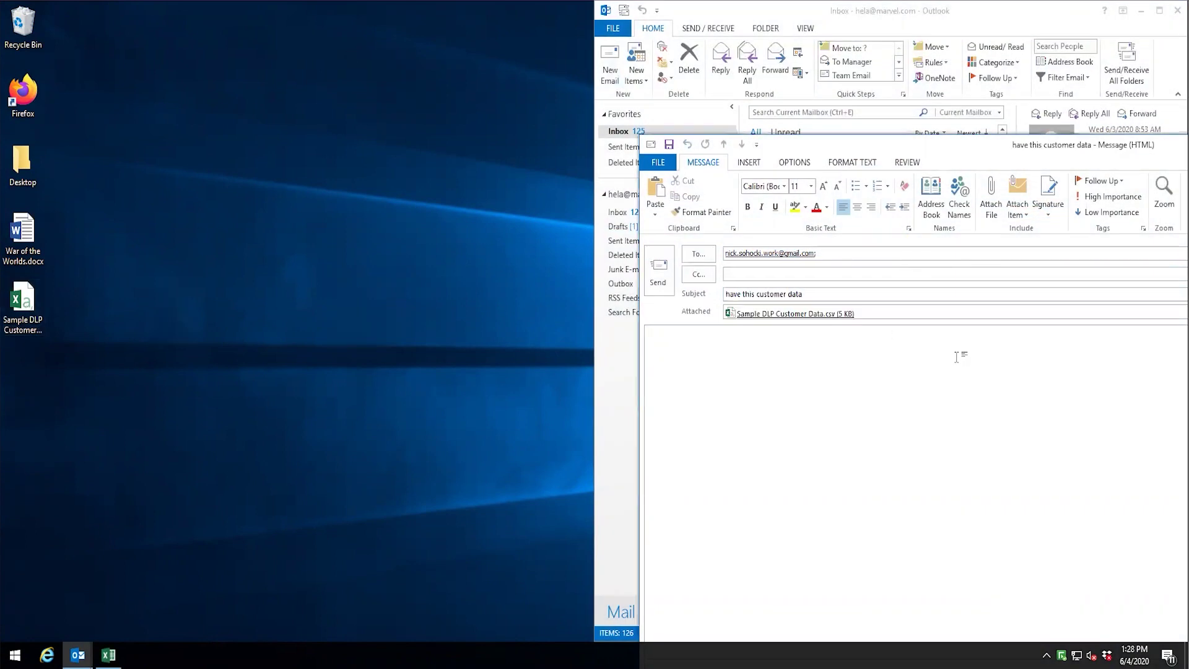
click(653, 279)
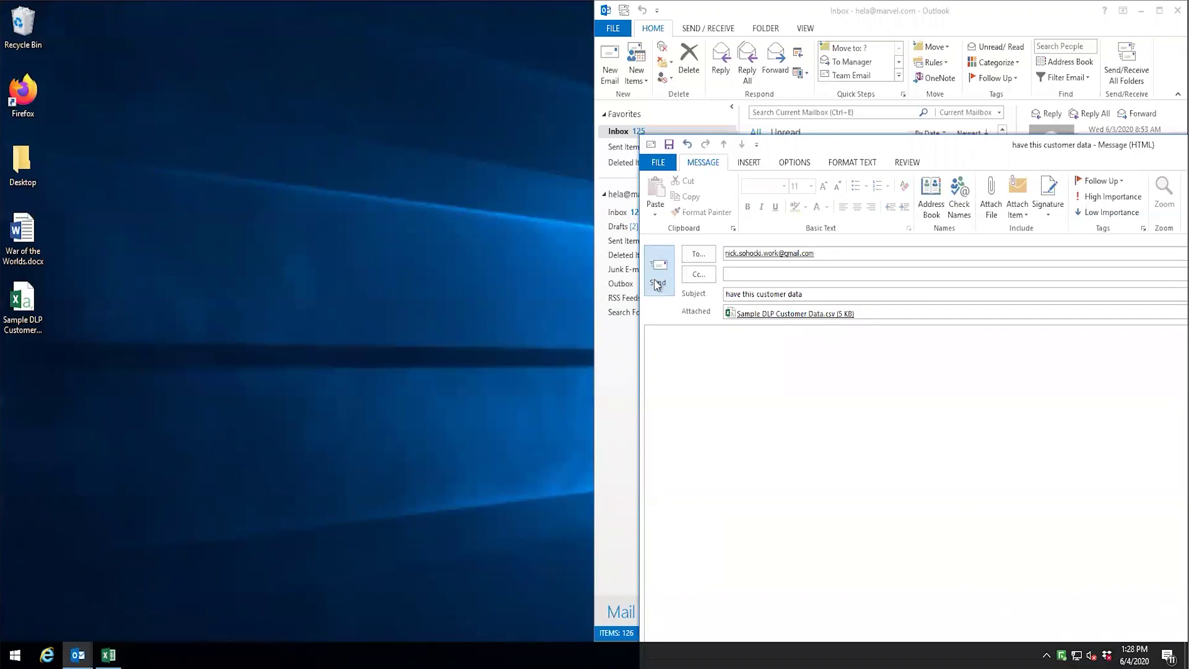
Remove the blocked CSV attachment and select the customer rows from row 2 in Excel
click(888, 313)
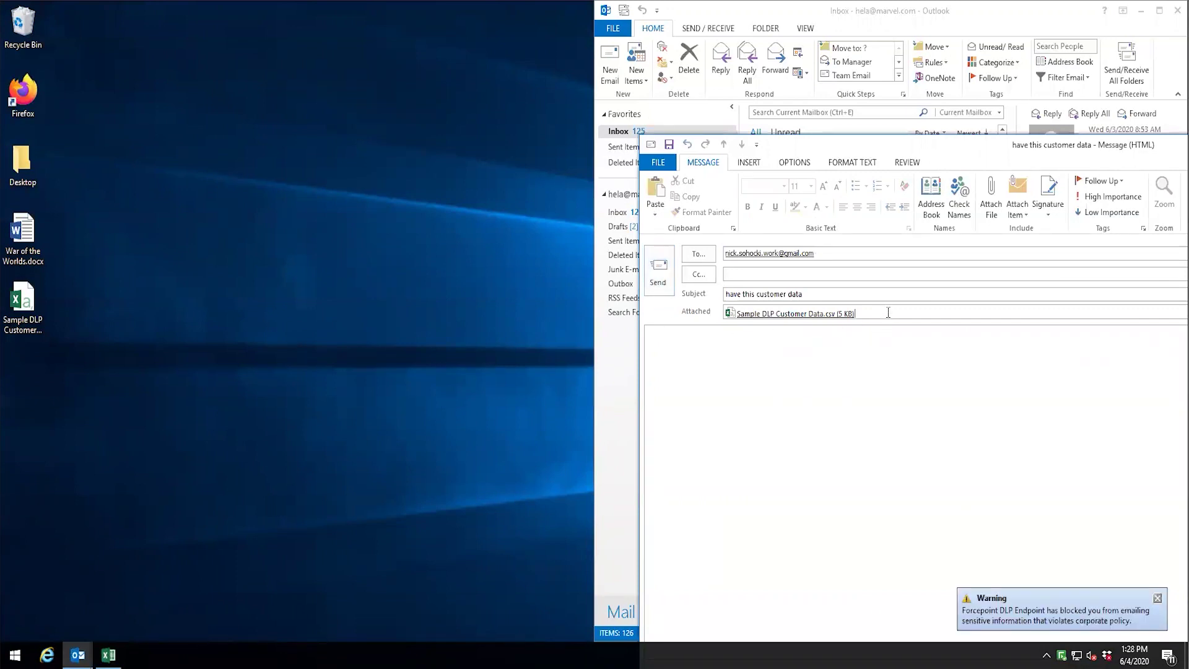
key(BackSpace)
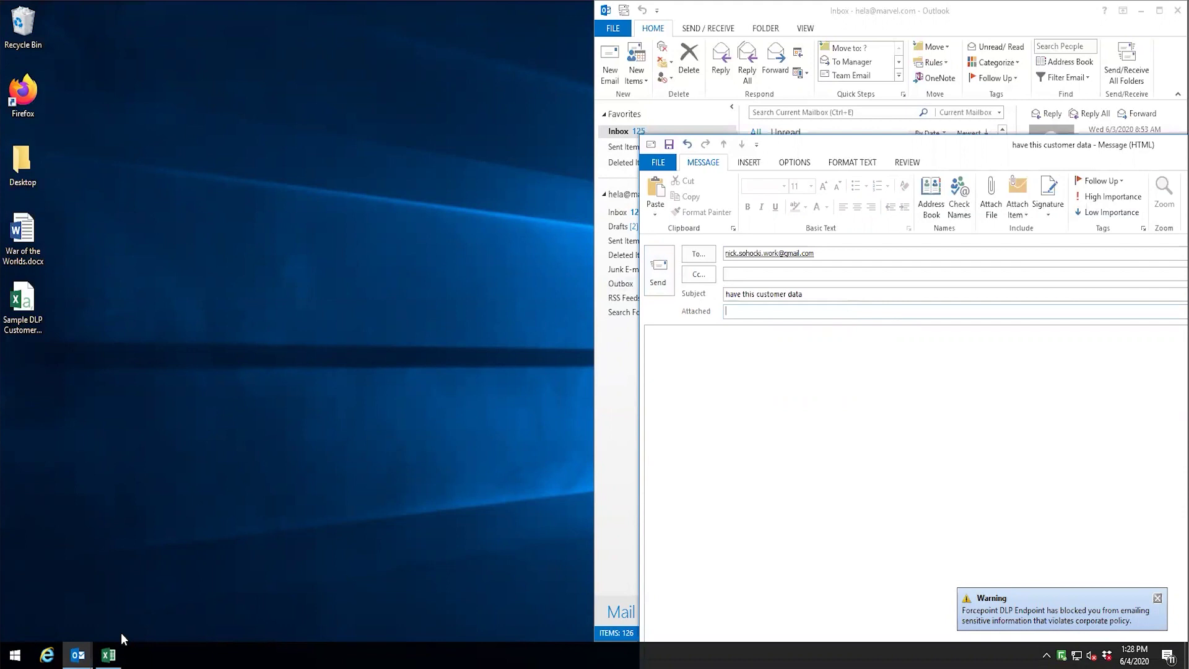
click(108, 655)
click(8, 165)
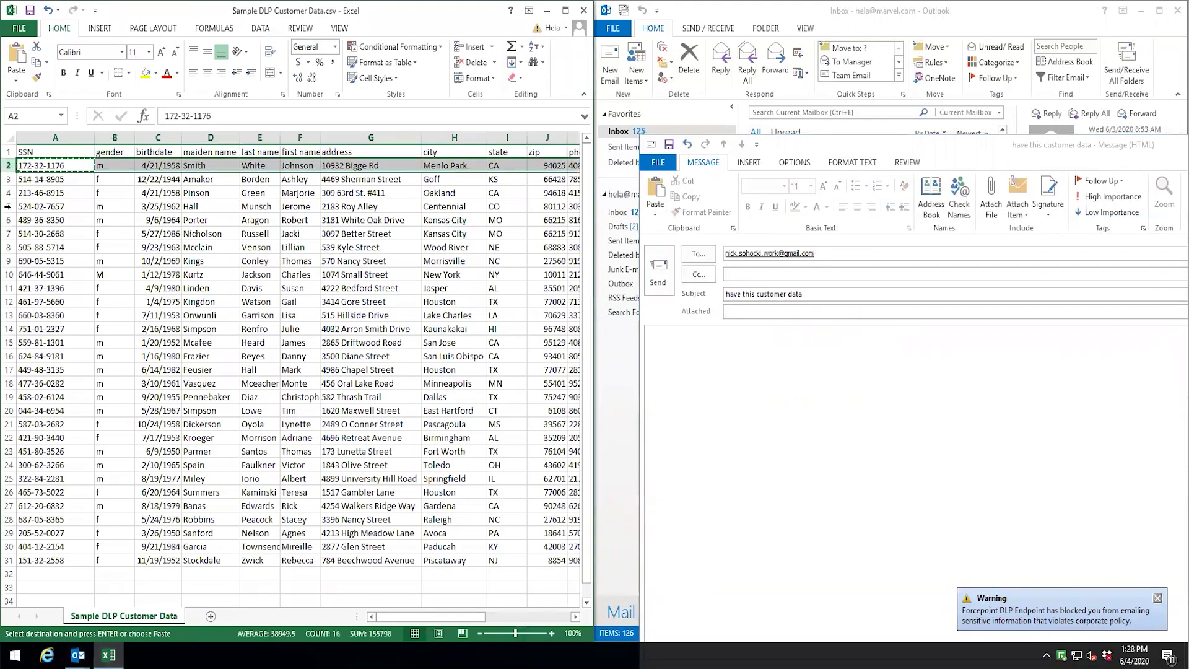
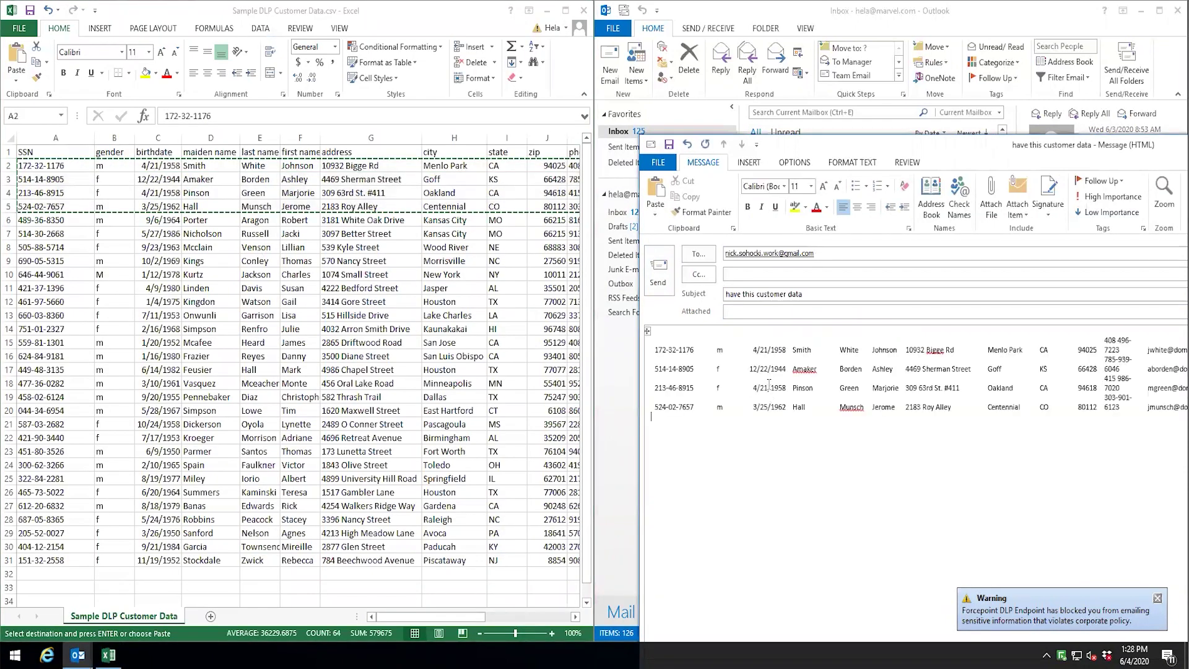
Send the customer-data email in Outlook, then switch to the dlptest.com site in the browser
click(660, 283)
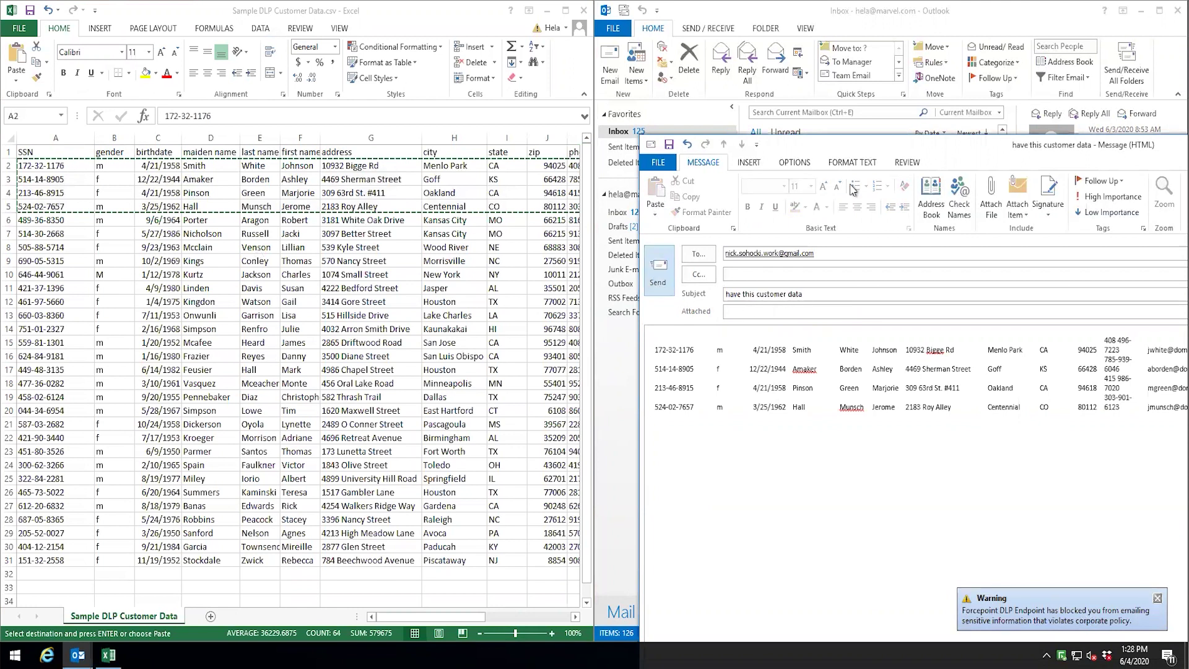
key(alt+Tab)
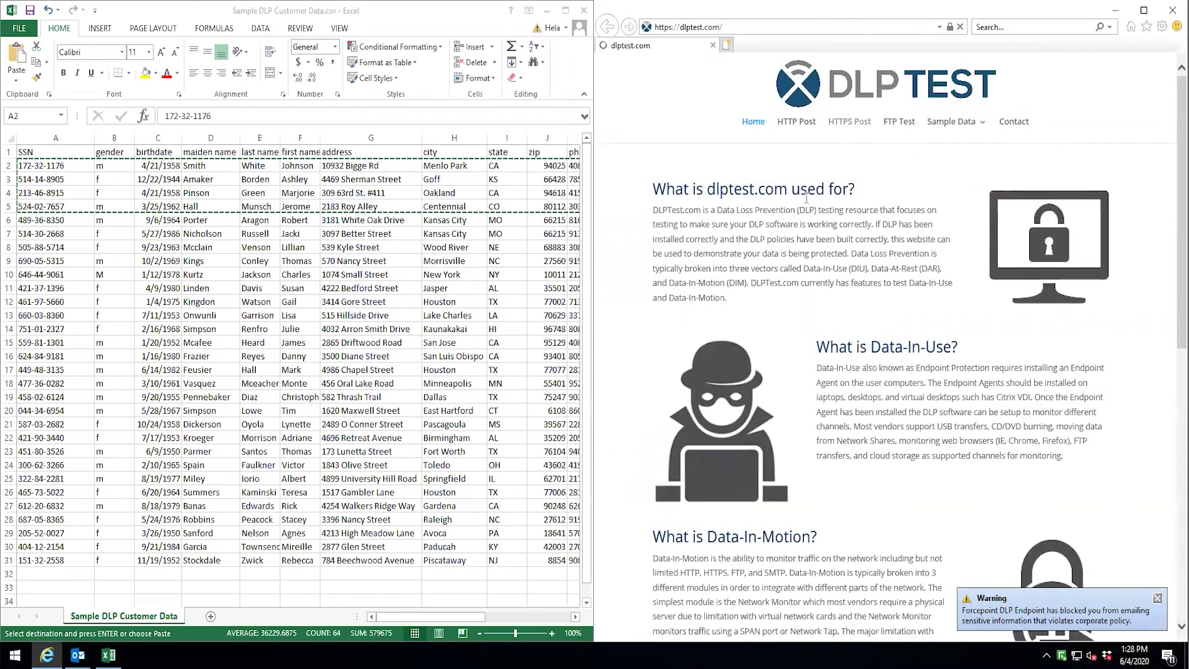
Submit the pasted customer rows via HTTPS Post, then upload the desktop customer data CSV
click(774, 427)
key(ctrl+v)
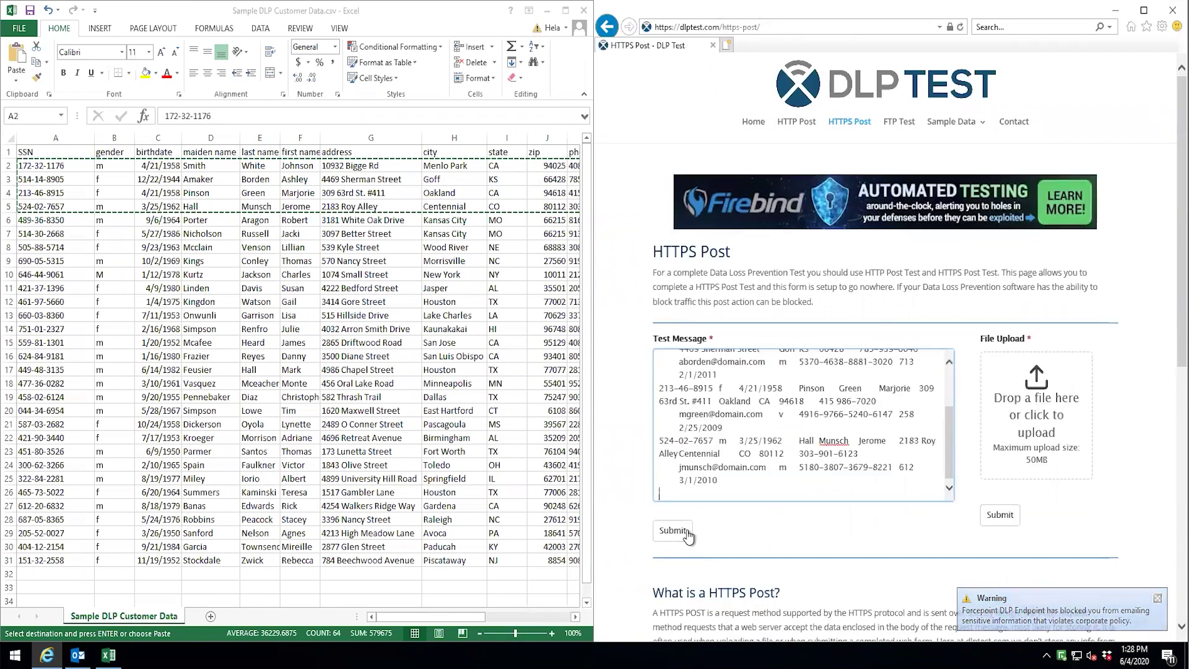
click(674, 531)
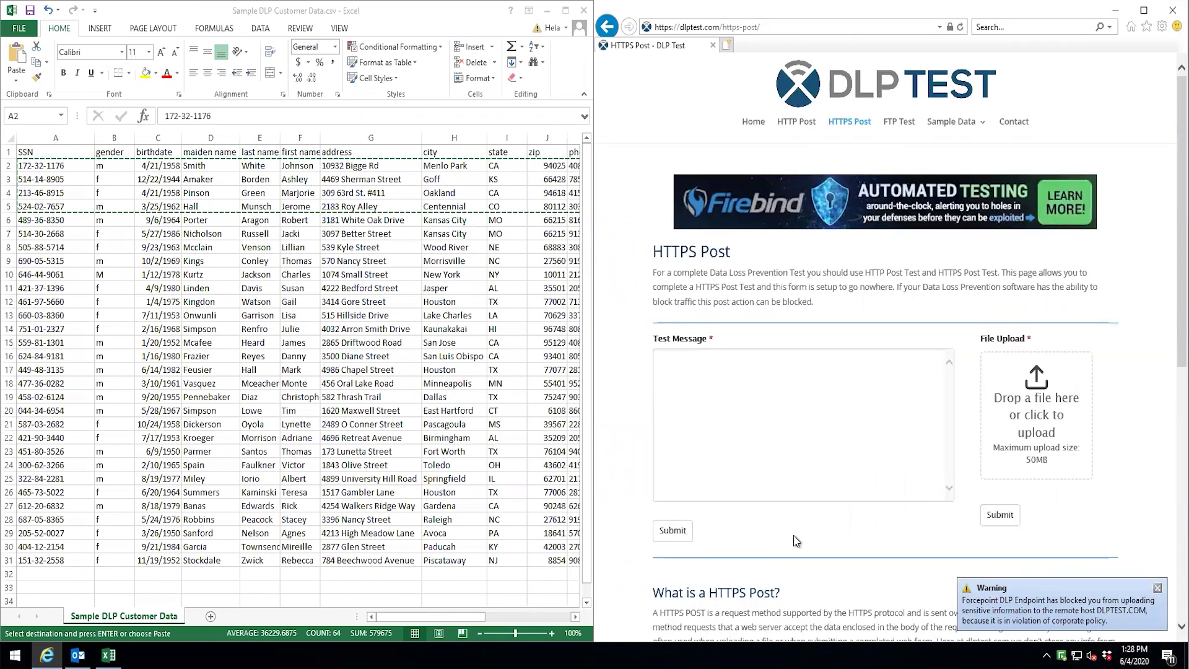
click(547, 17)
drag(22, 299, 1050, 424)
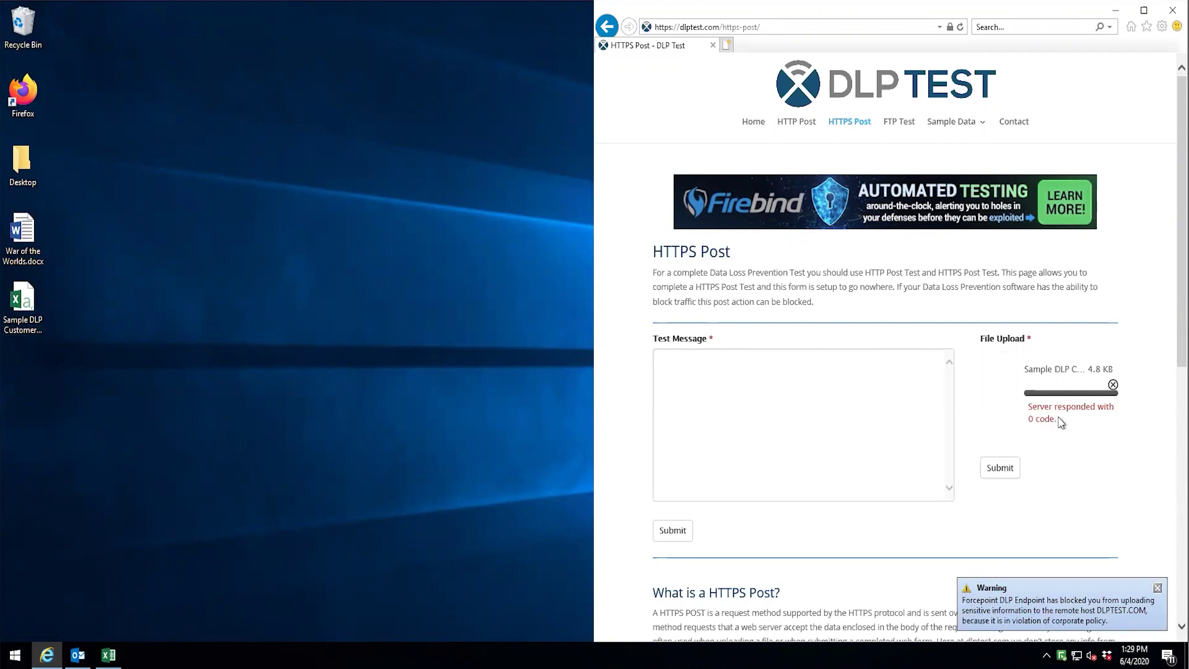
Print the customer data sheet with Microsoft Print to PDF, saving the output as ccn
click(107, 655)
click(19, 31)
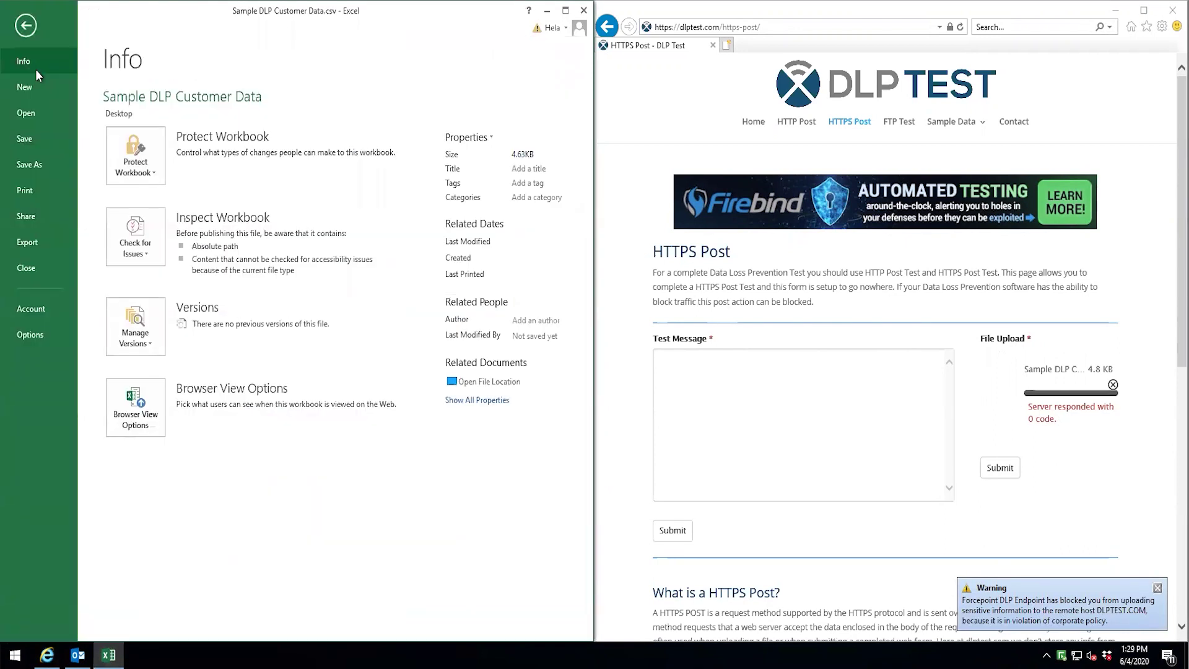
click(47, 187)
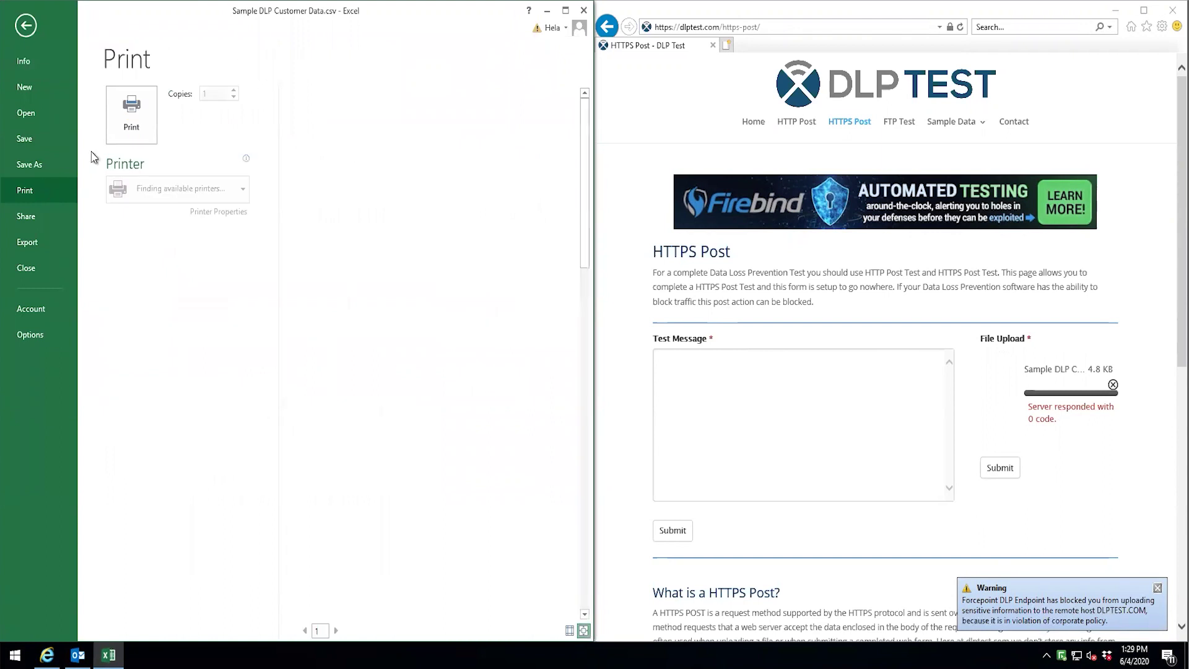
click(131, 139)
text(ccn ssn)
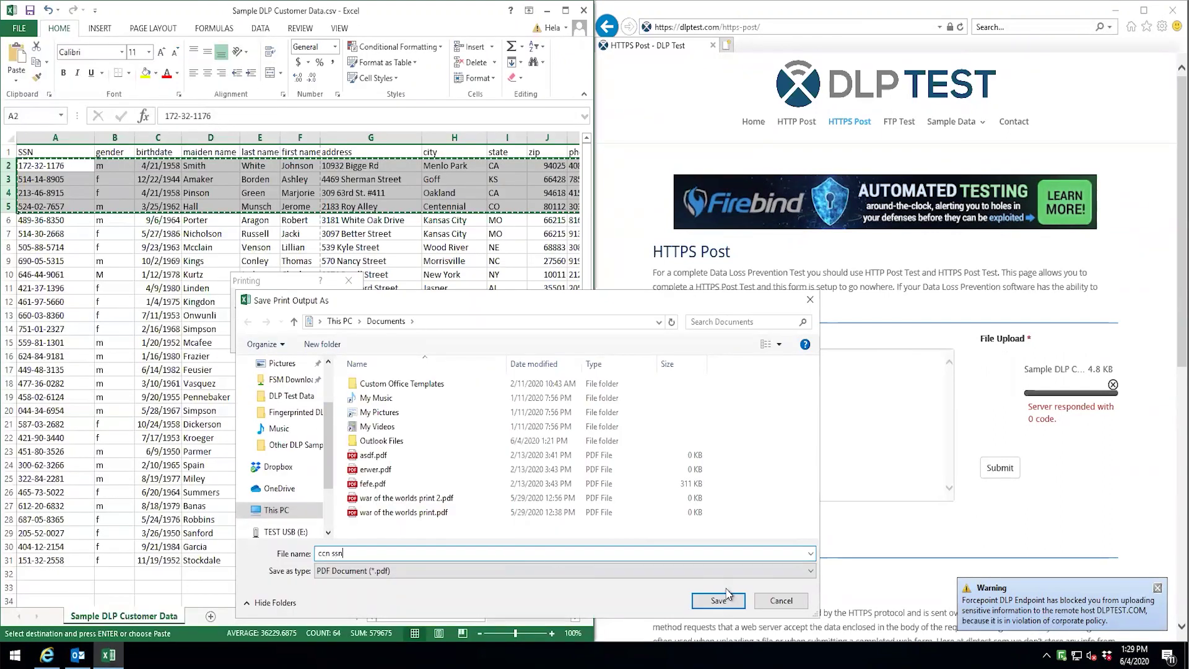
click(728, 595)
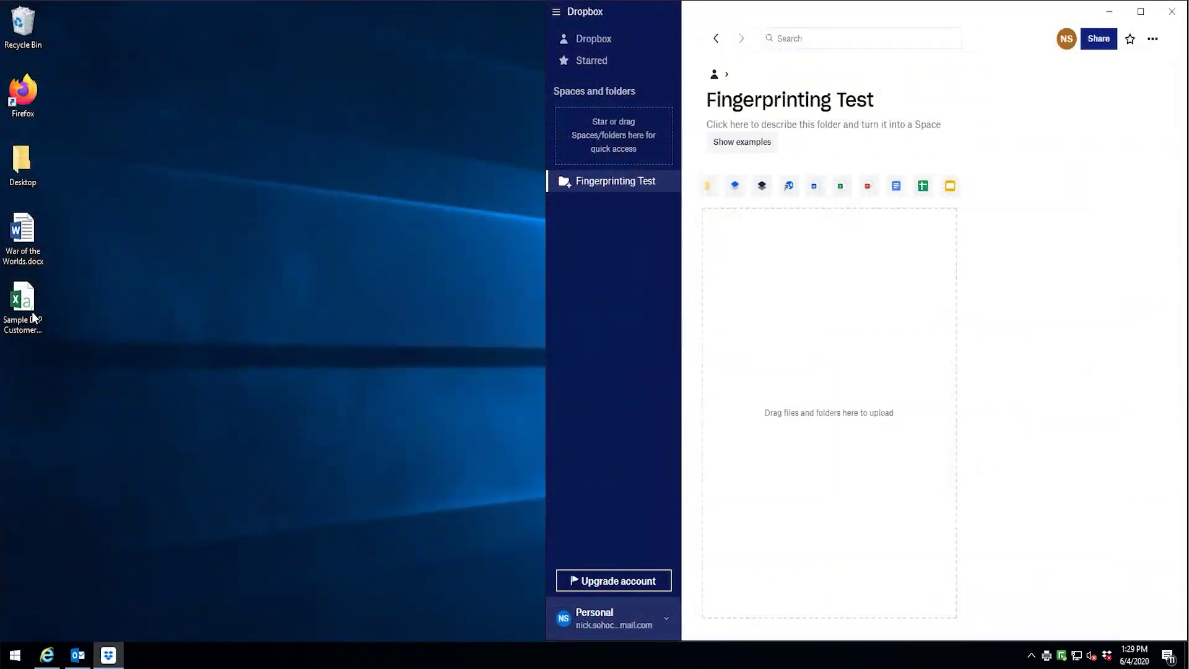
Upload Sample DLP Customer Data.csv from the desktop into the Dropbox Fingerprinting Test folder
drag(34, 317, 887, 347)
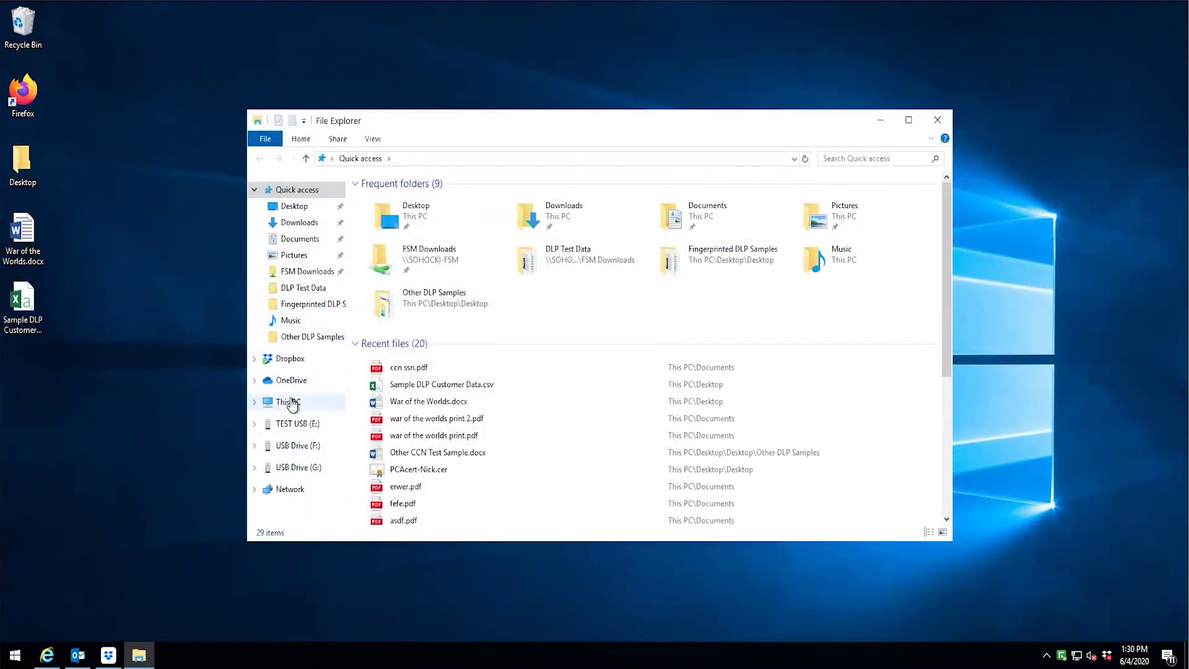
Copy the customer data CSV onto TEST USB (E:) and into the FSM Downloads network folder
click(290, 401)
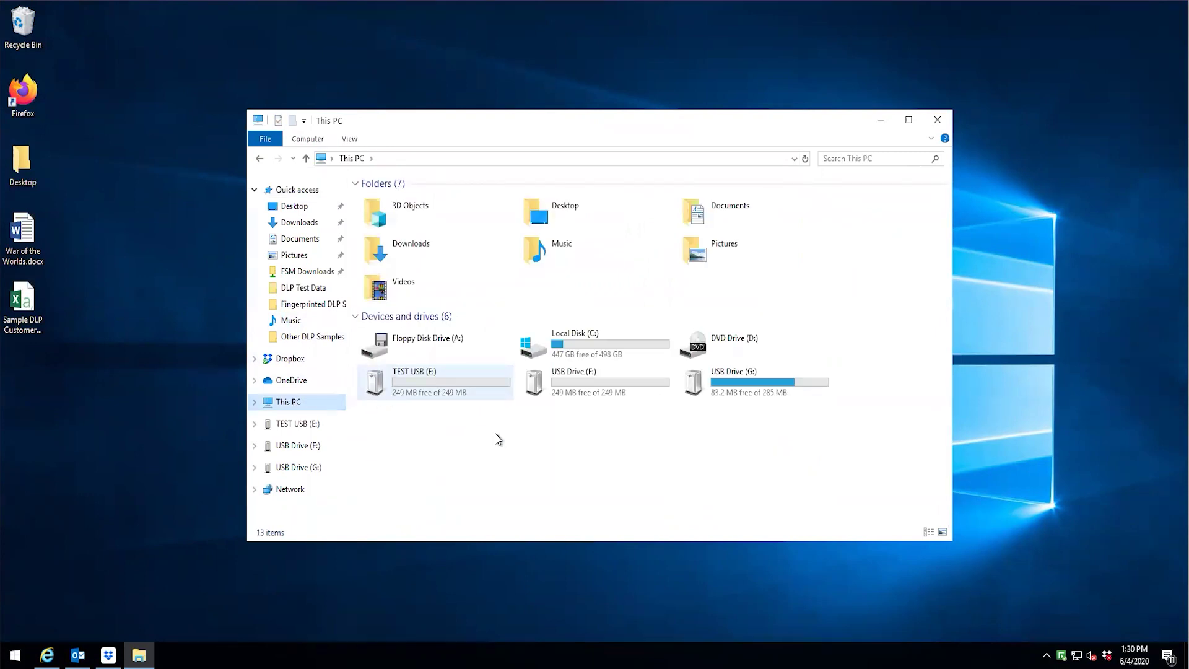
drag(22, 304, 418, 386)
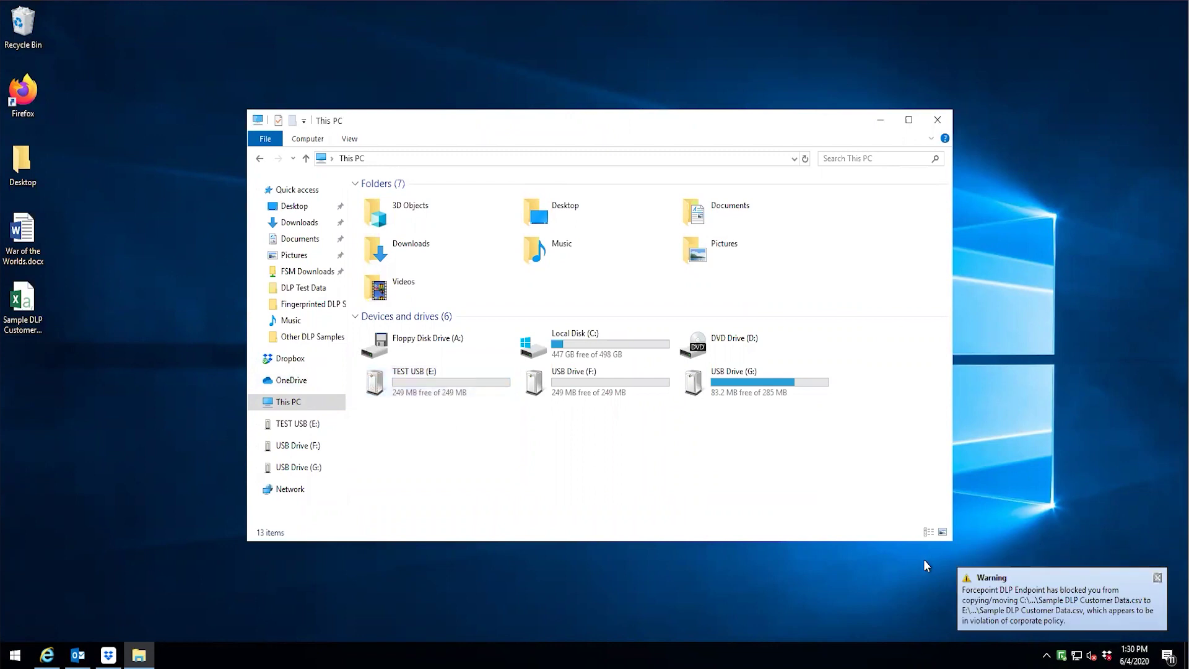
click(308, 274)
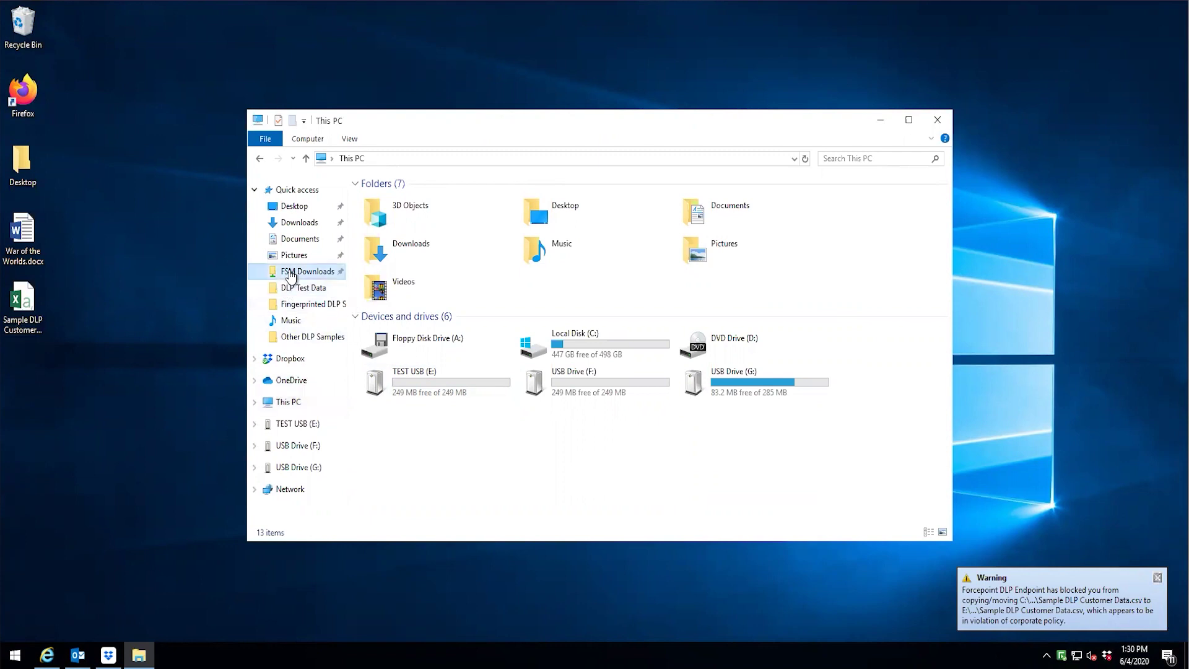
drag(22, 302, 861, 370)
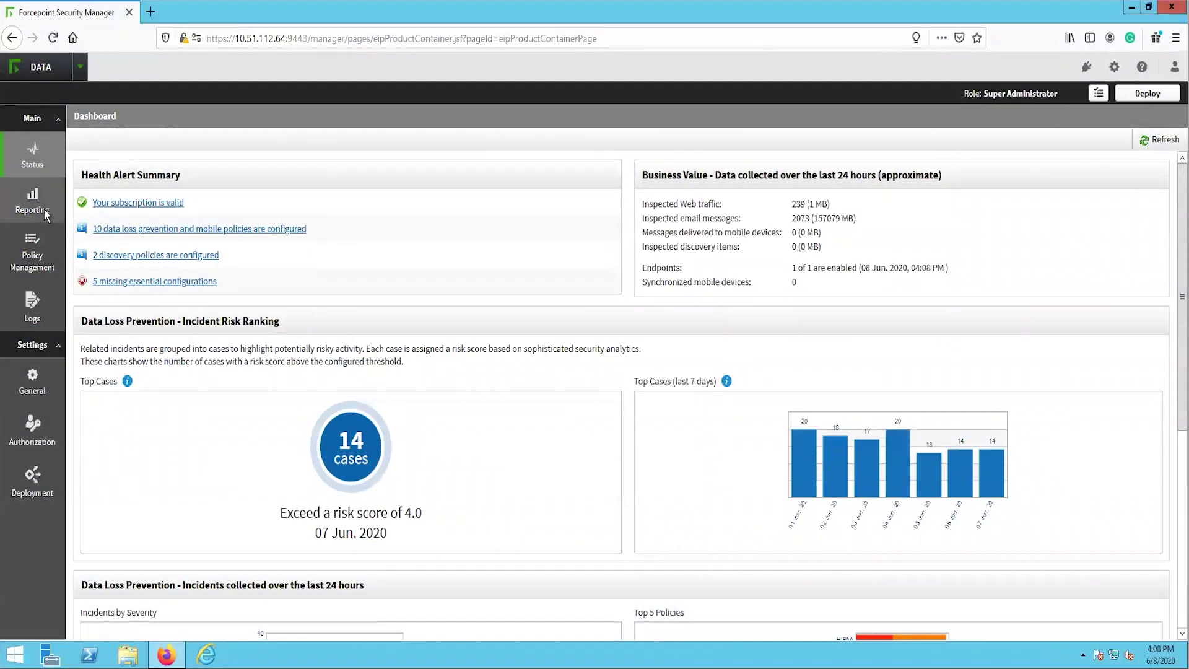
Open the Incidents (last 7 days) report and inspect incident 1149423's DLPTEST.COM file upload details
click(44, 208)
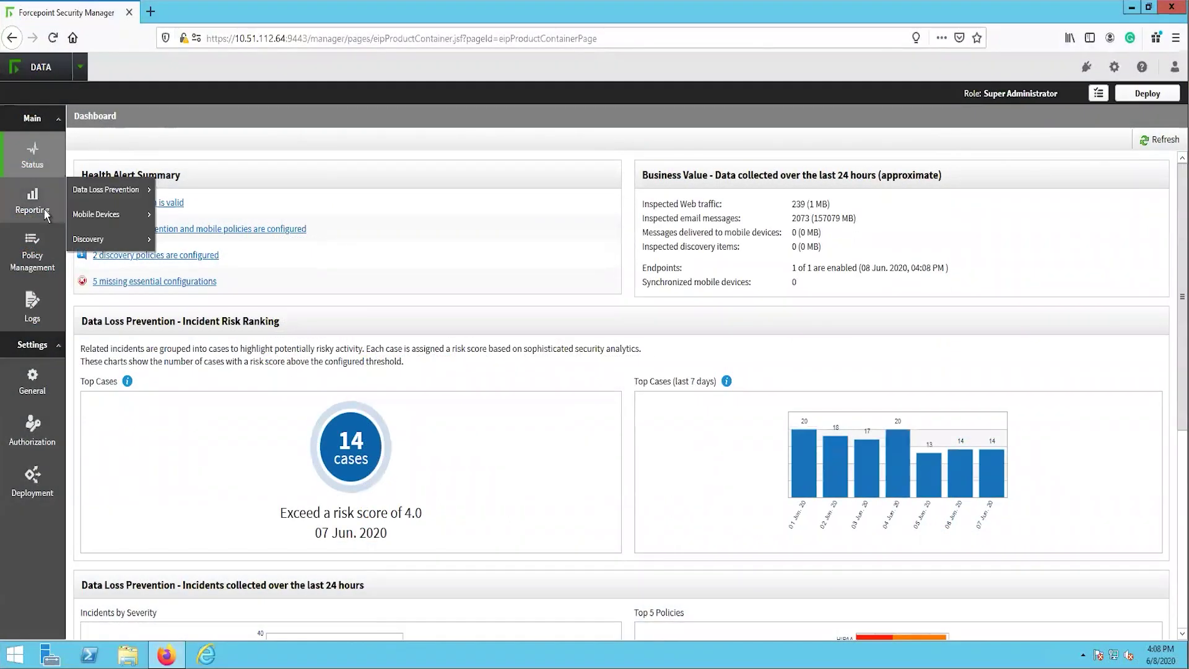
mouse_move(105, 190)
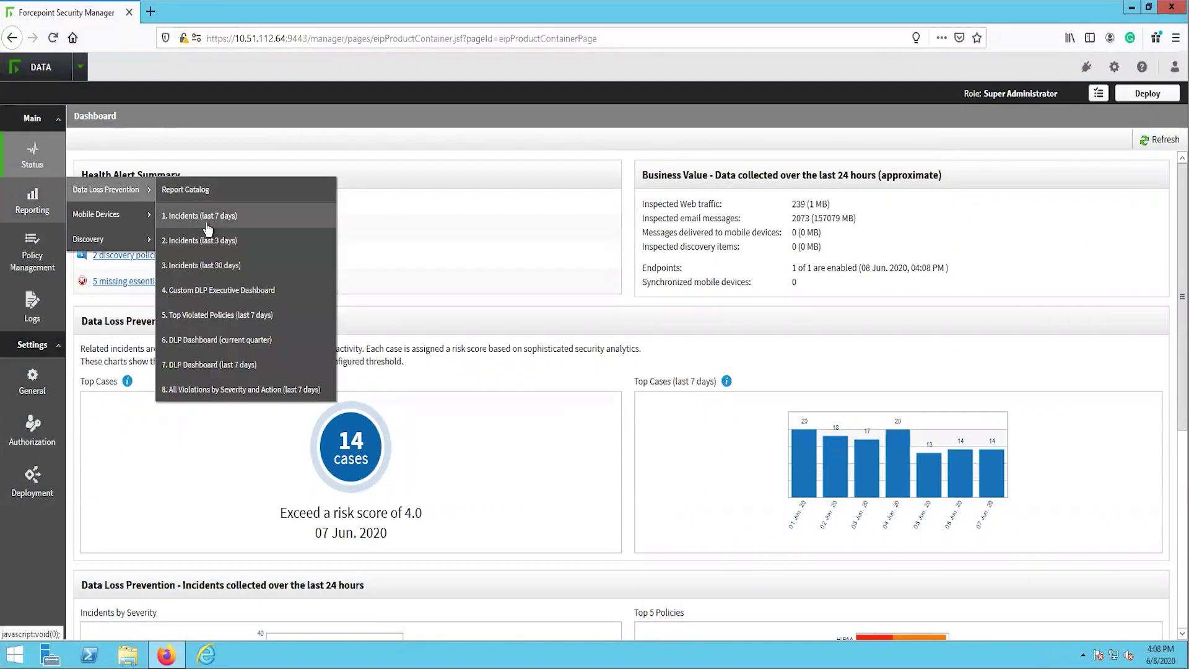
click(208, 231)
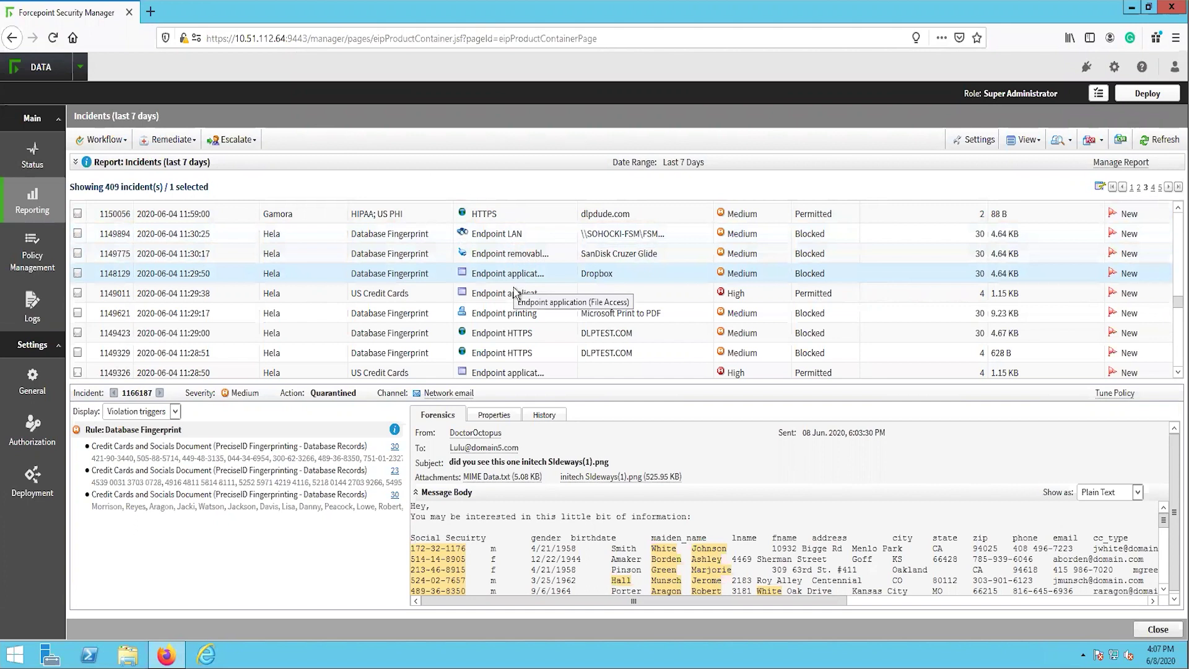
click(521, 333)
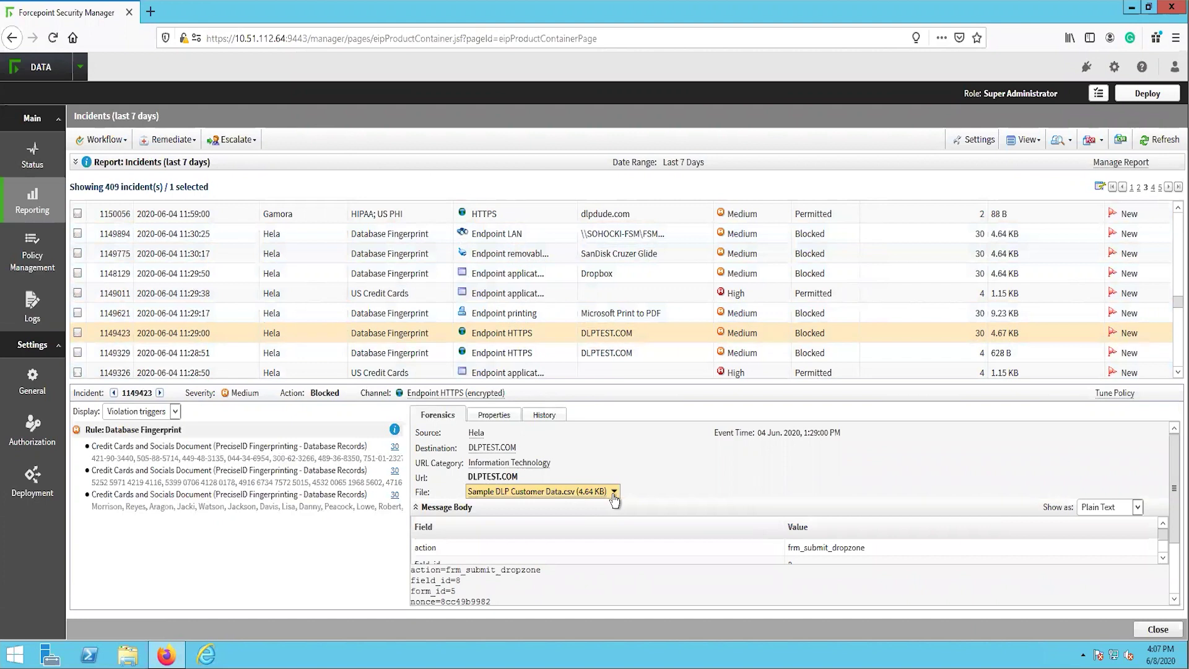
click(613, 492)
scroll(638, 297, down, 2)
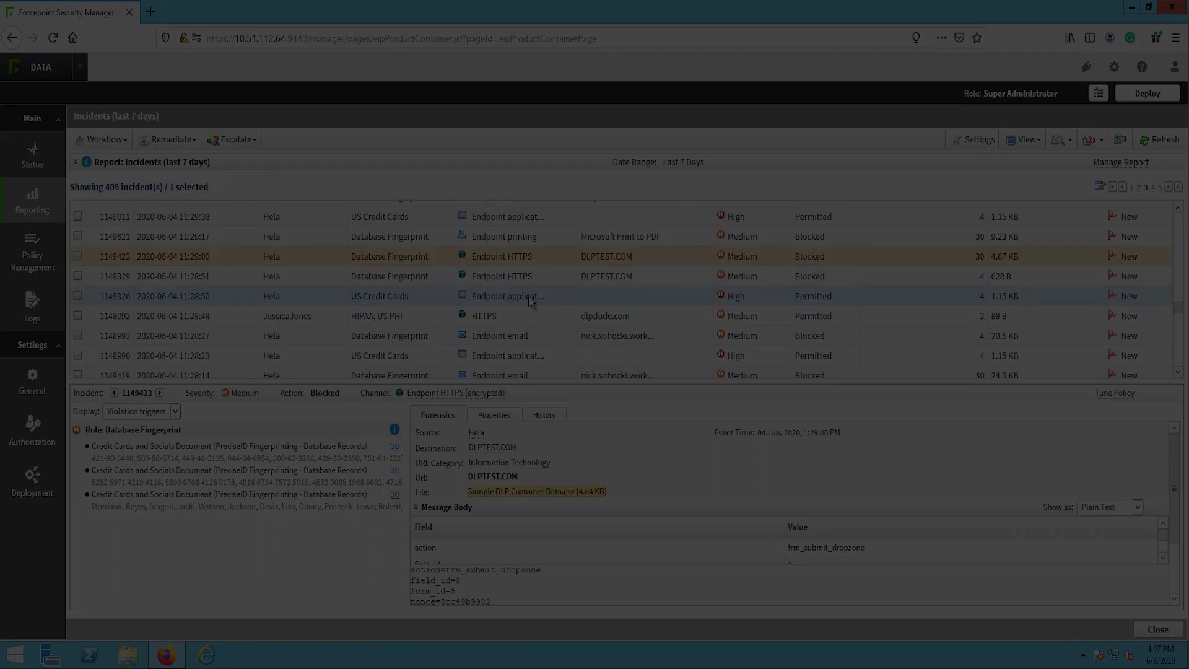